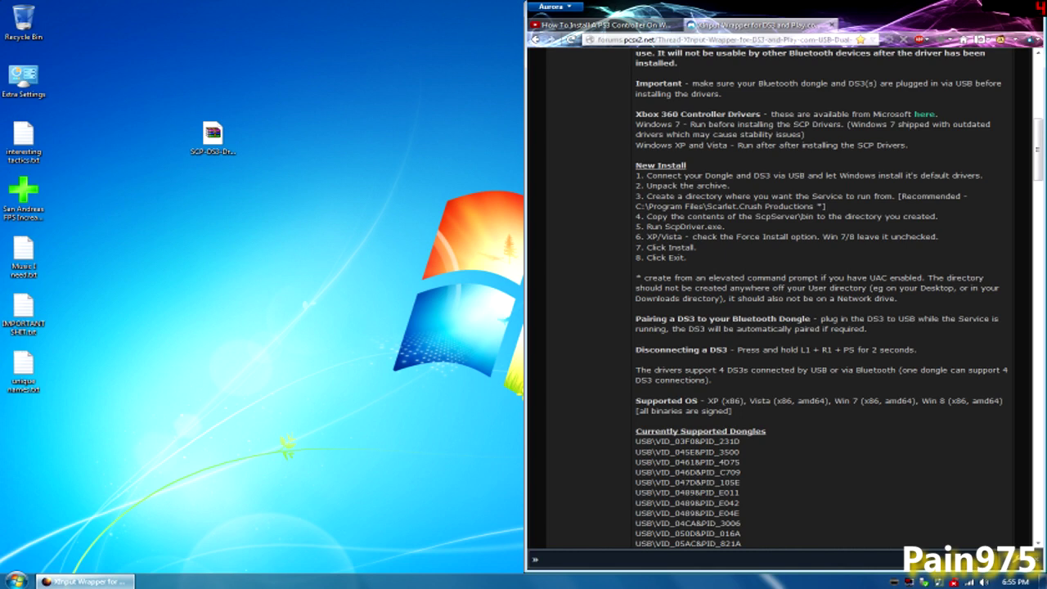
Review the New Install instructions in the forum post, especially step 1 about connecting the dongle and DS3 via USB
{"action": "left_click_drag", "start_coordinate": [632, 180], "coordinate": [638, 51]}
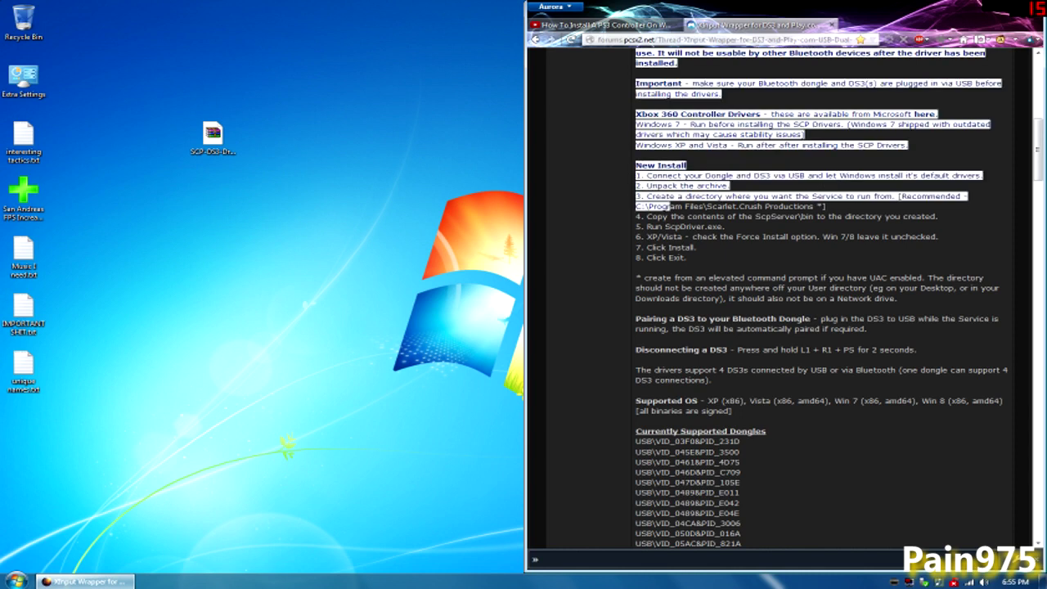
{"action": "left_click_drag", "start_coordinate": [637, 165], "coordinate": [741, 250]}
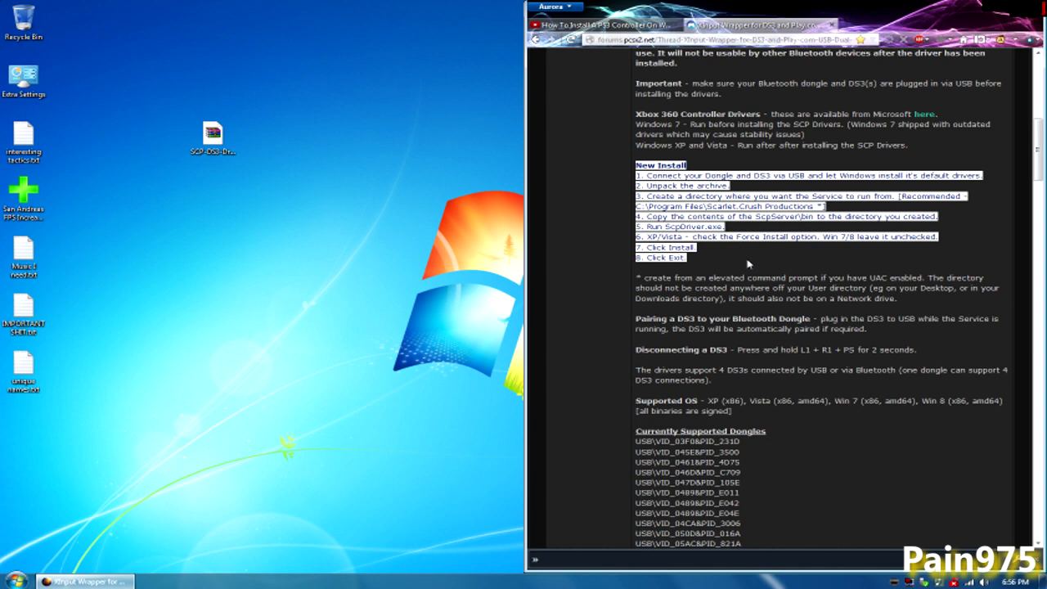
{"action": "left_click", "coordinate": [746, 265]}
{"action": "left_click_drag", "start_coordinate": [635, 175], "coordinate": [807, 175]}
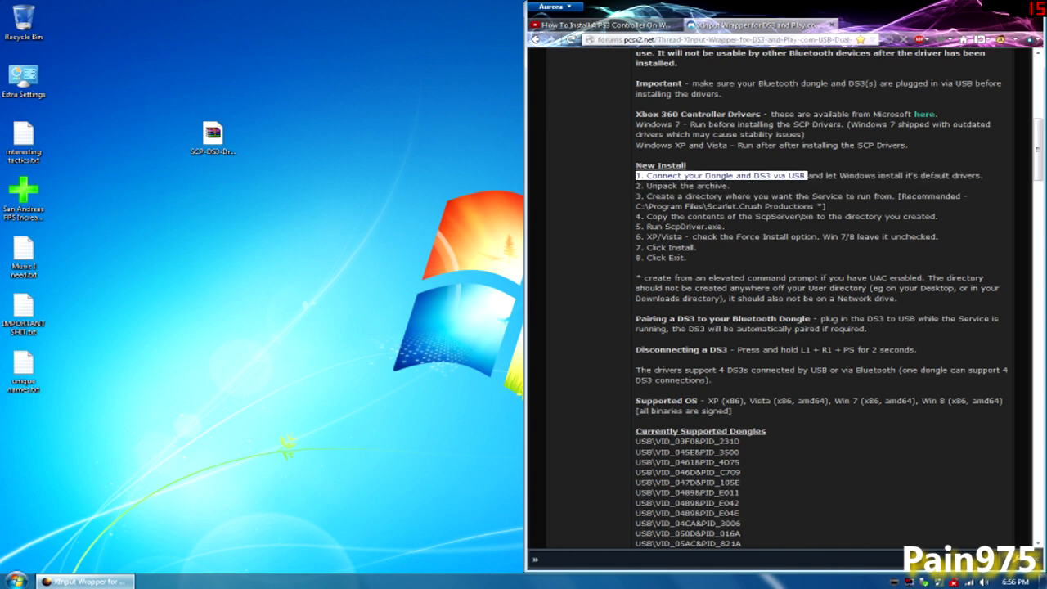
{"action": "left_click_drag", "start_coordinate": [807, 175], "coordinate": [990, 180]}
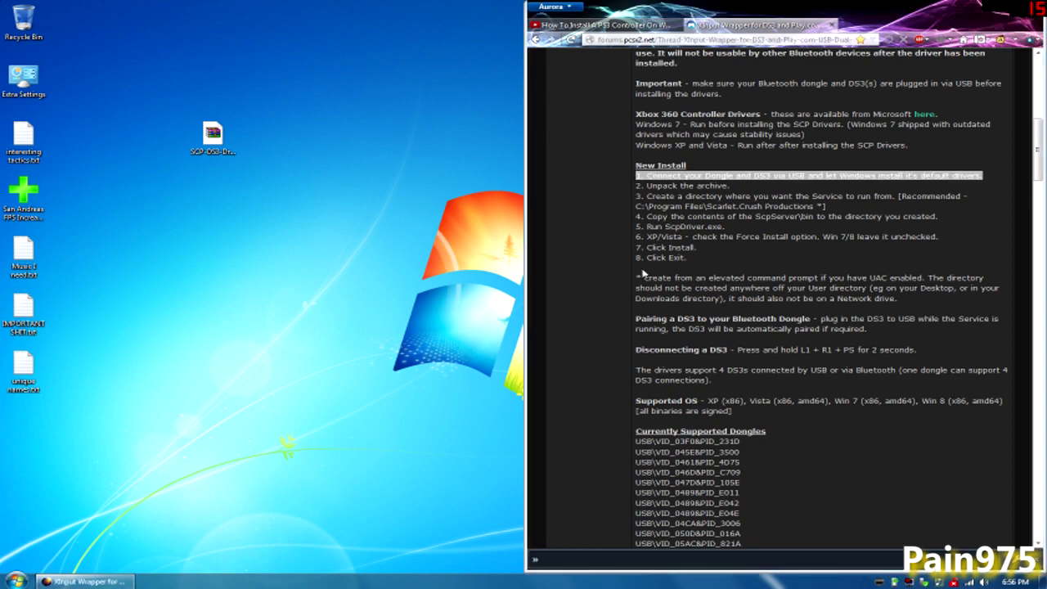
Move the DS3 Controller driver installation window aside on the desktop and close it
{"action": "left_click_drag", "start_coordinate": [373, 203], "coordinate": [173, 316]}
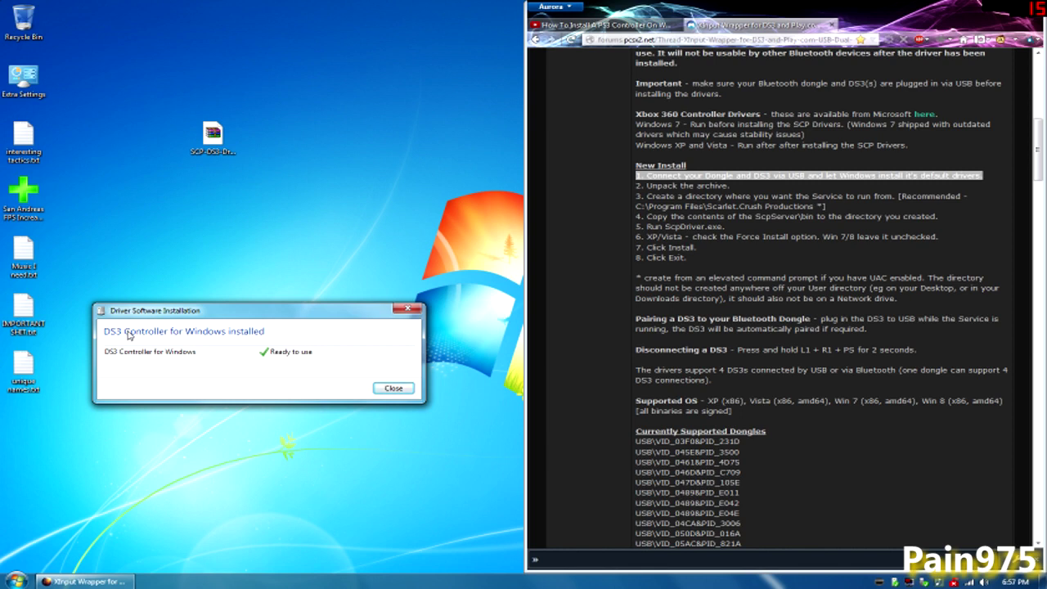
{"action": "left_click", "coordinate": [381, 390]}
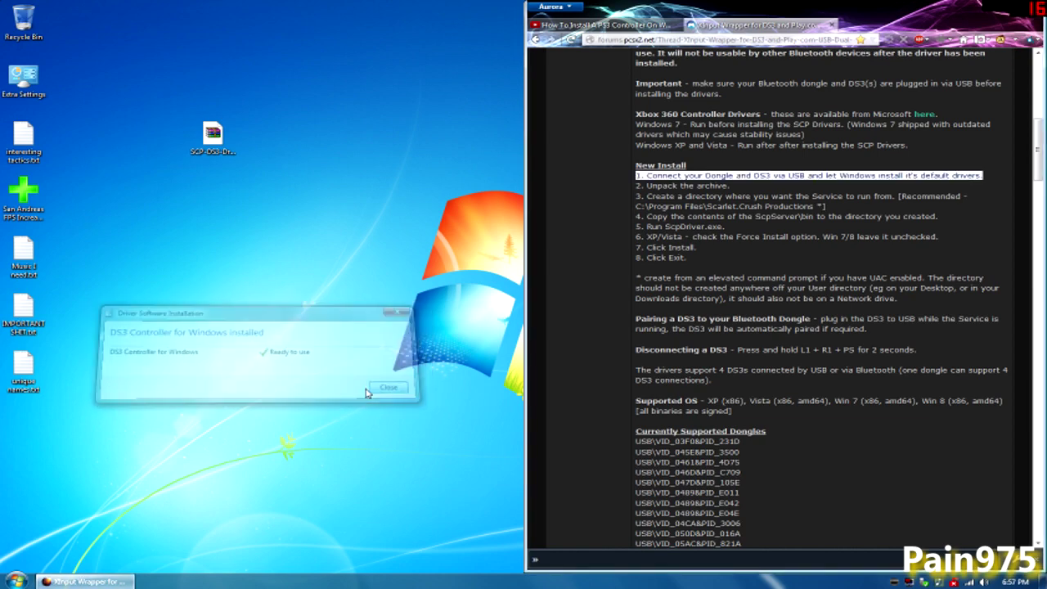
{"action": "left_click", "coordinate": [736, 174]}
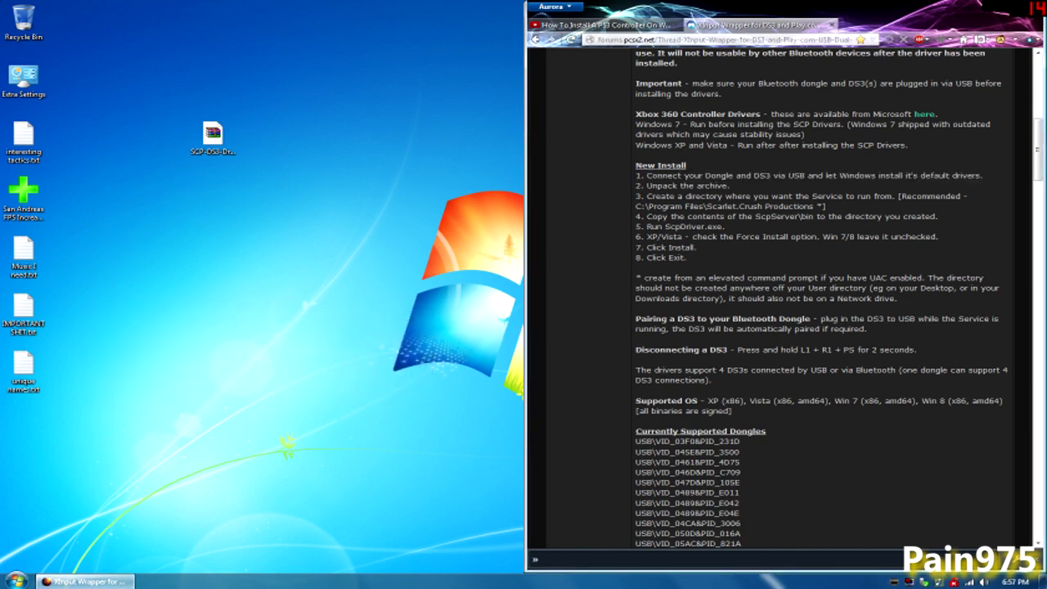
{"action": "left_click_drag", "start_coordinate": [636, 186], "coordinate": [735, 190]}
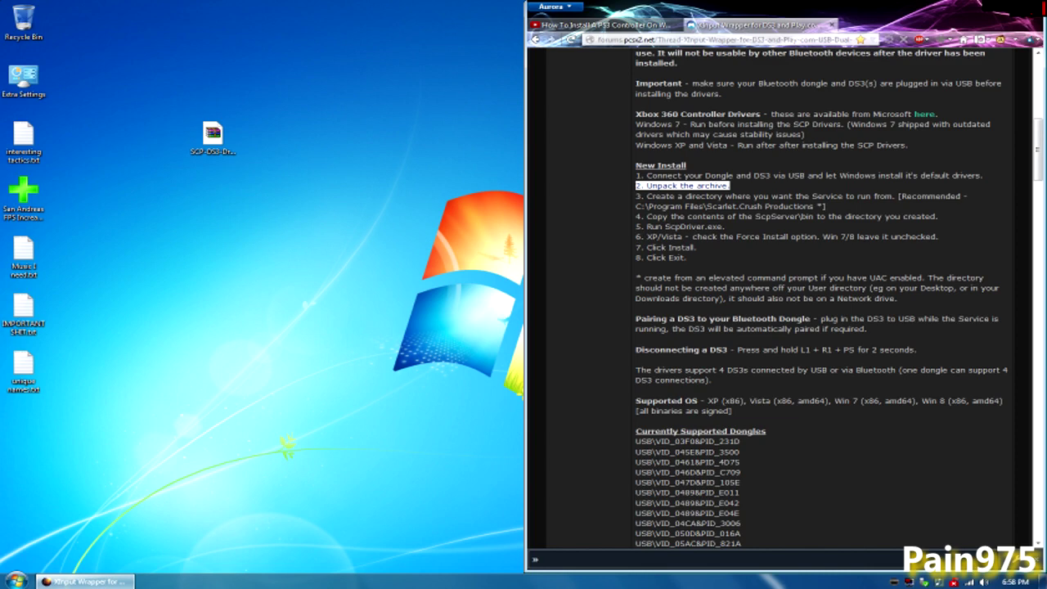
{"action": "scroll", "coordinate": [777, 302], "scroll_direction": "up", "scroll_amount": 6}
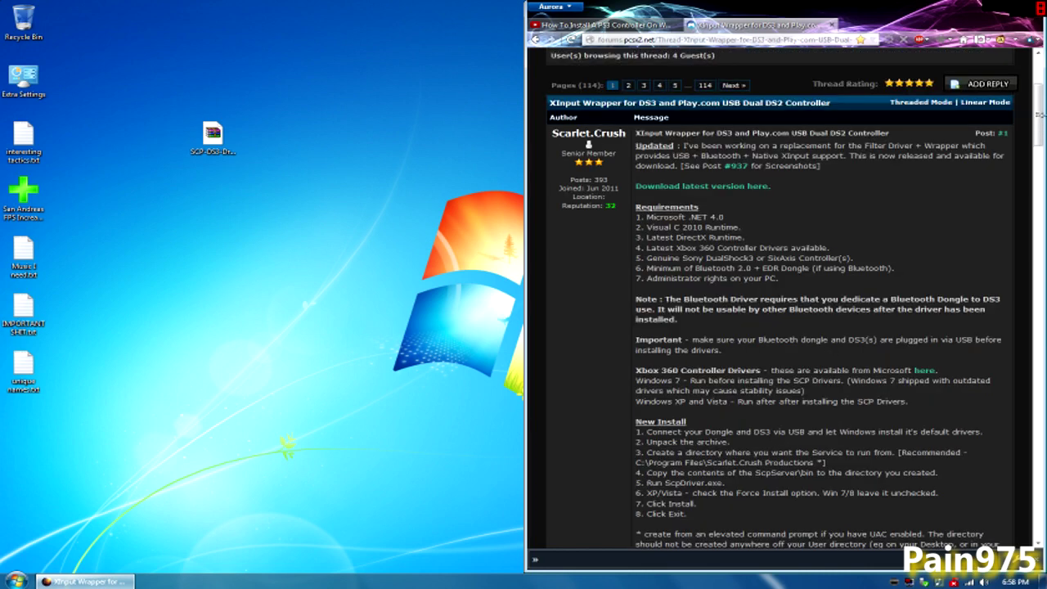
{"action": "left_click", "coordinate": [694, 190]}
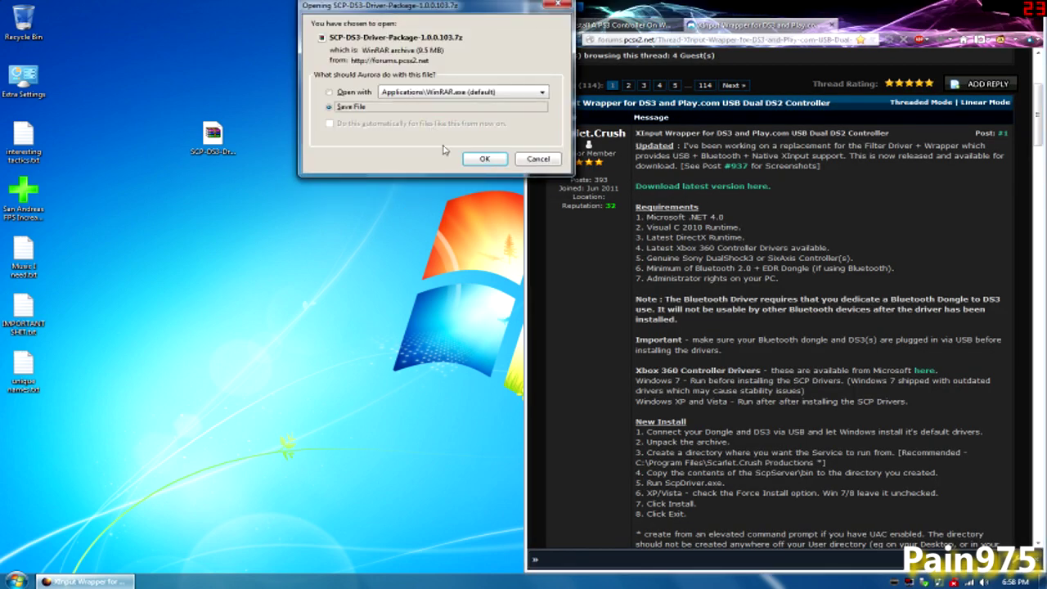
{"action": "left_click", "coordinate": [538, 159]}
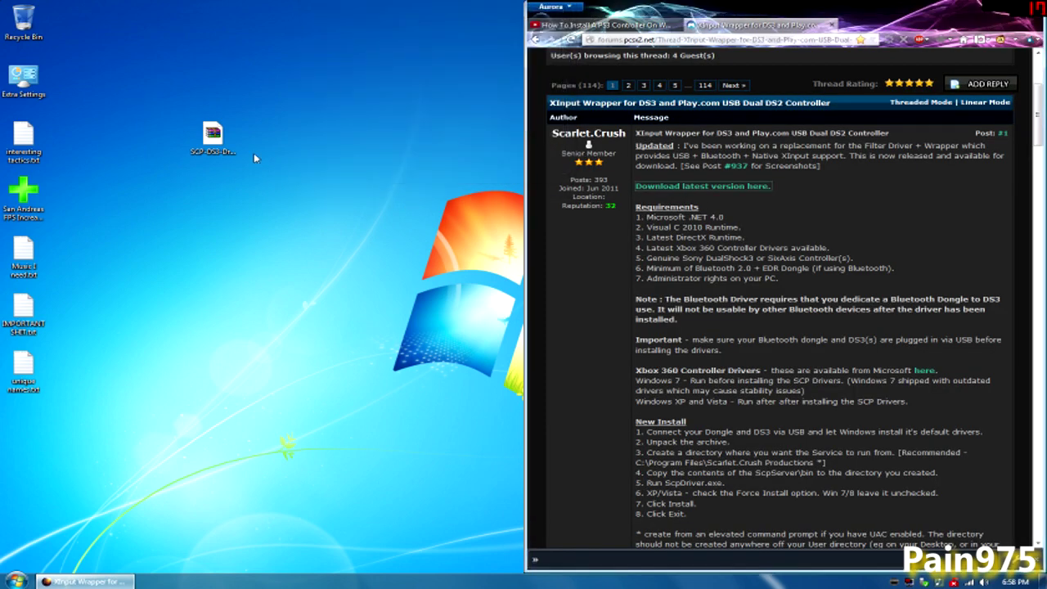
View the contents of the SCP-DS3-Driver-Package-1.0.0.103.7z archive in WinRAR and close it
{"action": "left_click", "coordinate": [213, 136]}
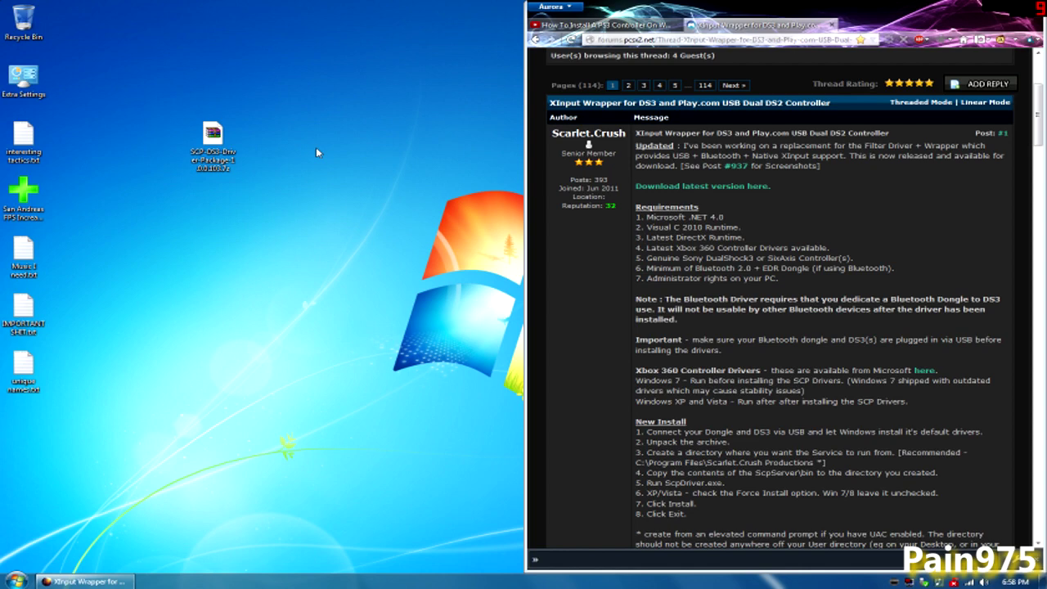
{"action": "double_click", "coordinate": [216, 139]}
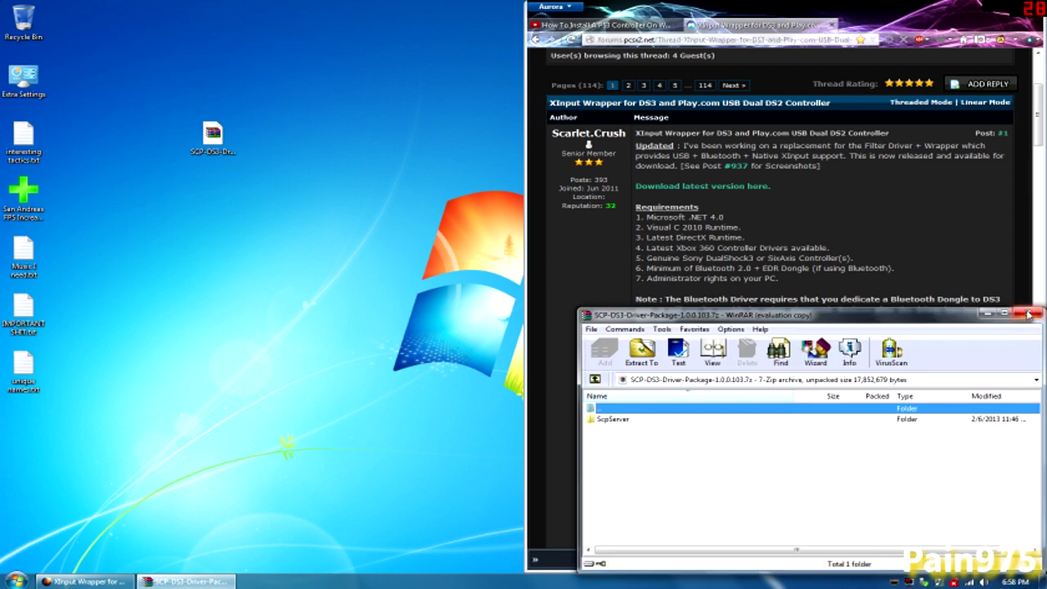
{"action": "left_click", "coordinate": [1029, 314]}
Extract the driver package archive to its own SCP-DS3-Driver-Package-1.0.0.103 folder and place that folder beside the archive on the desktop
{"action": "right_click", "coordinate": [204, 131]}
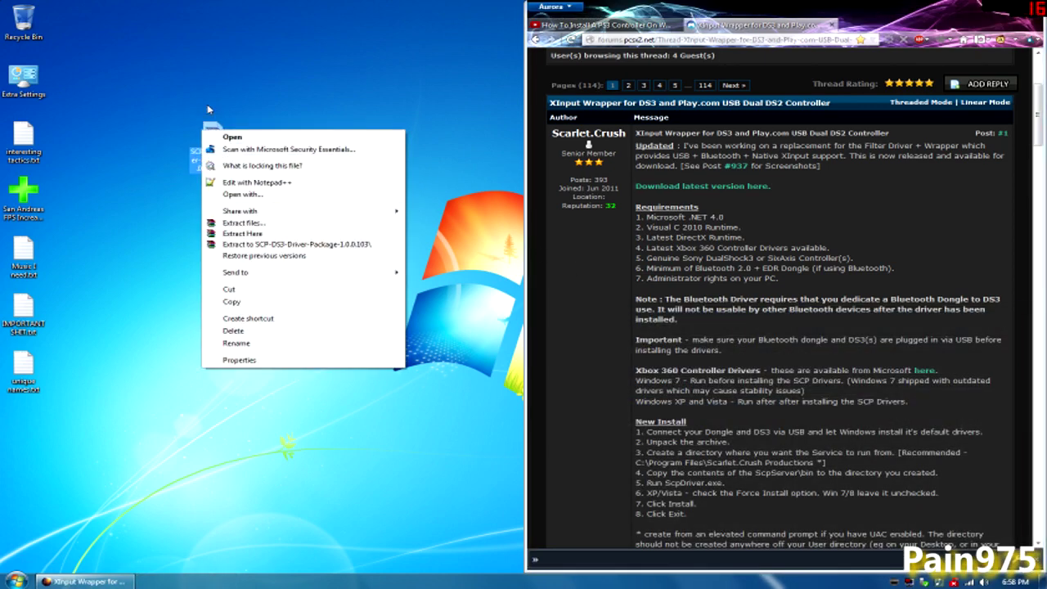
{"action": "left_click", "coordinate": [263, 245]}
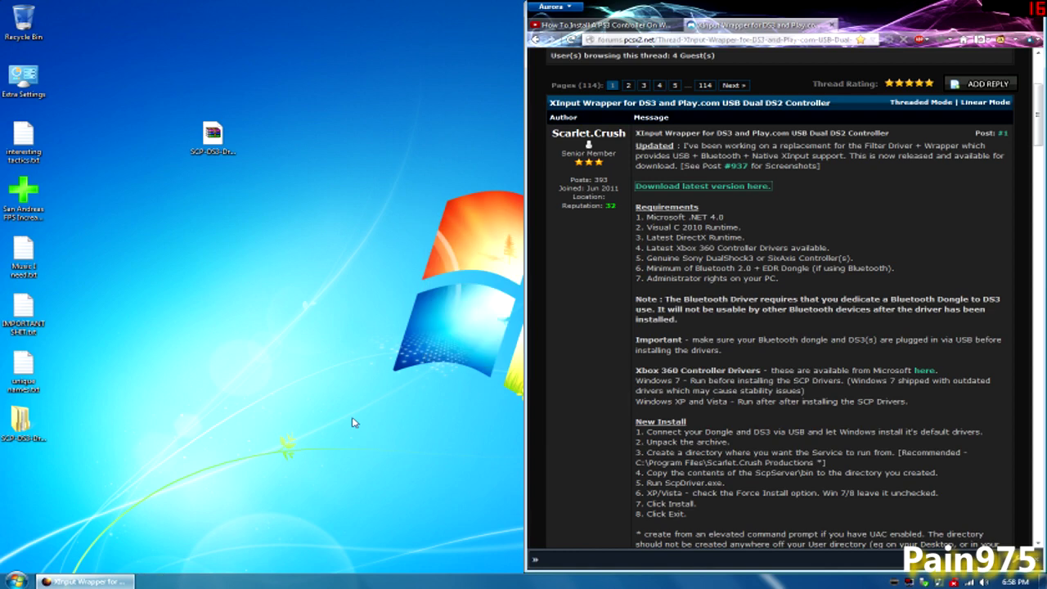
{"action": "left_click_drag", "start_coordinate": [23, 427], "coordinate": [262, 139]}
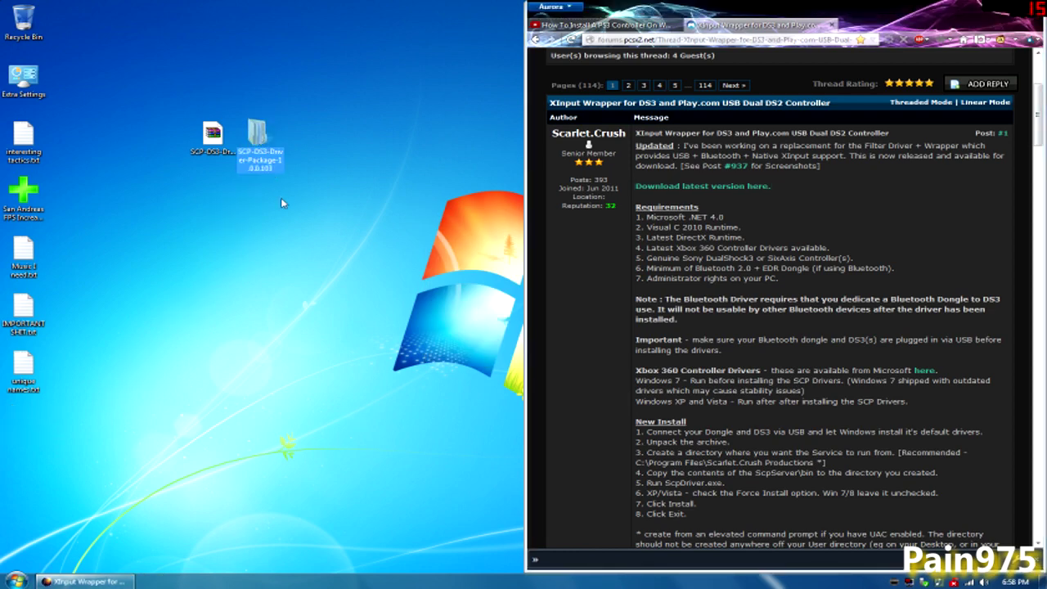
{"action": "left_click", "coordinate": [281, 203]}
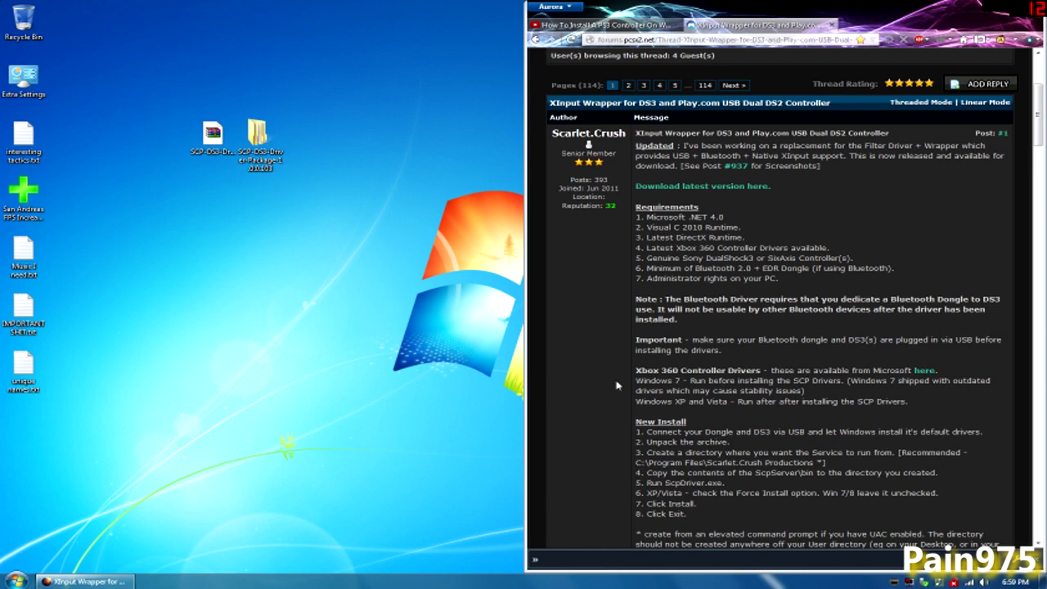
Check install step 3 in the forum post and open the Program Files folder on Local Disk (C:) in Windows Explorer
{"action": "left_click", "coordinate": [742, 363]}
{"action": "scroll", "coordinate": [741, 363], "scroll_direction": "down", "scroll_amount": 4}
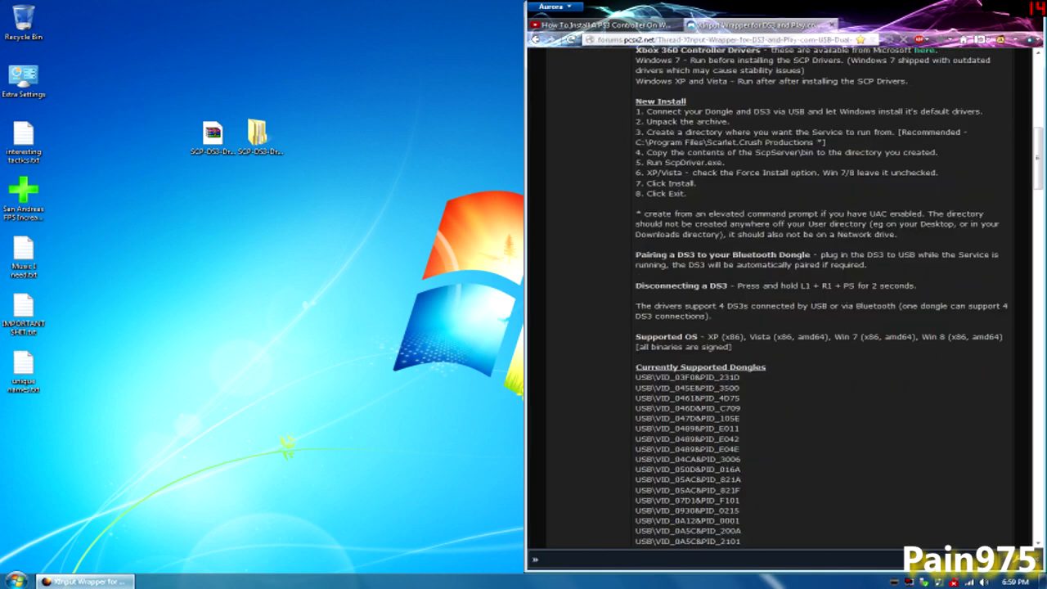
{"action": "left_click_drag", "start_coordinate": [638, 141], "coordinate": [971, 137]}
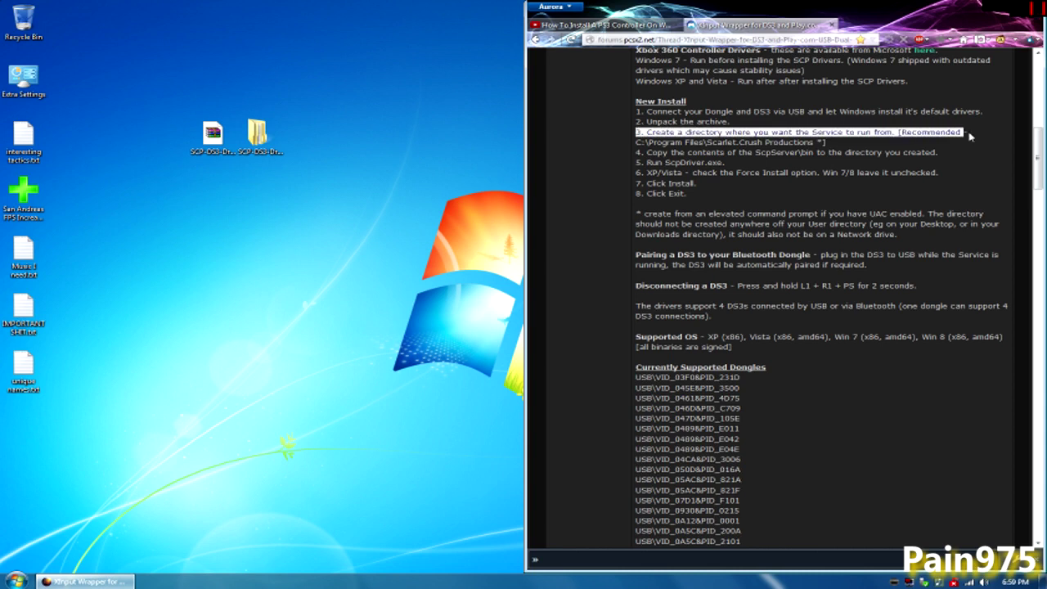
{"action": "left_click", "coordinate": [962, 153]}
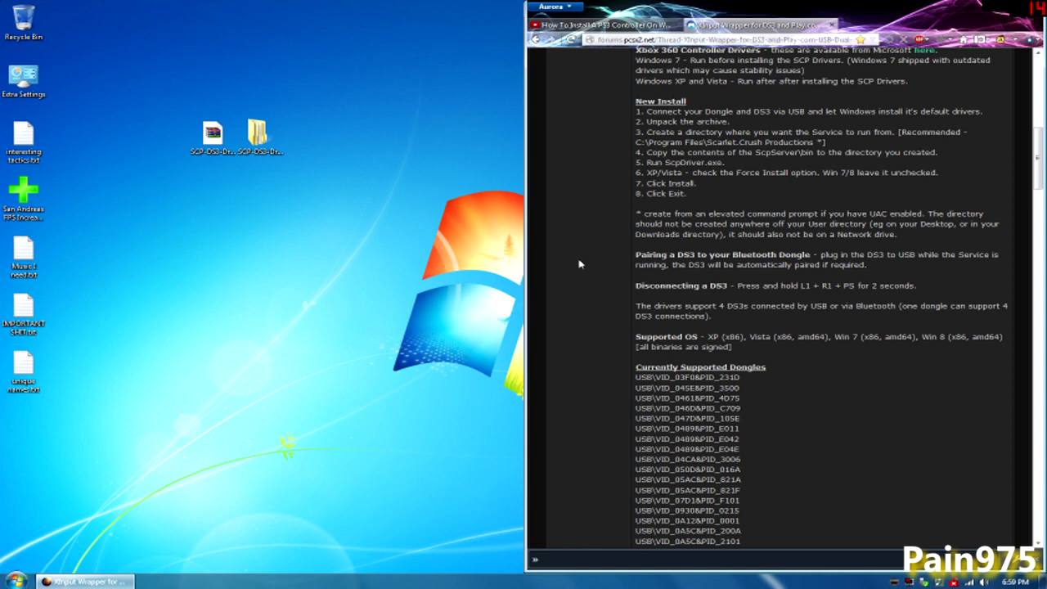
{"action": "left_click", "coordinate": [16, 580]}
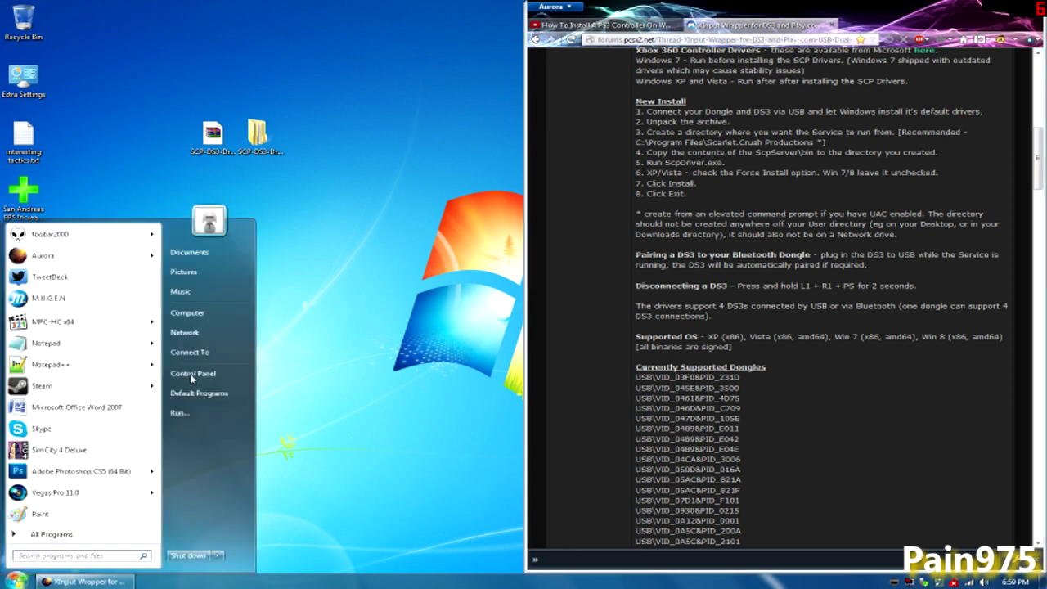
{"action": "left_click", "coordinate": [214, 314]}
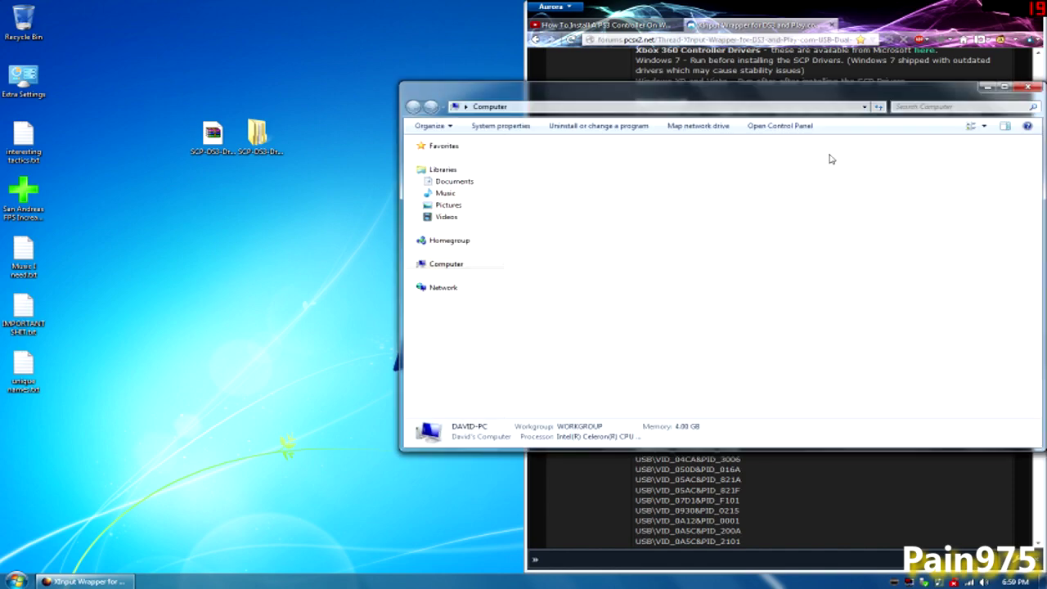
{"action": "left_click_drag", "start_coordinate": [784, 110], "coordinate": [378, 239]}
{"action": "double_click", "coordinate": [205, 298]}
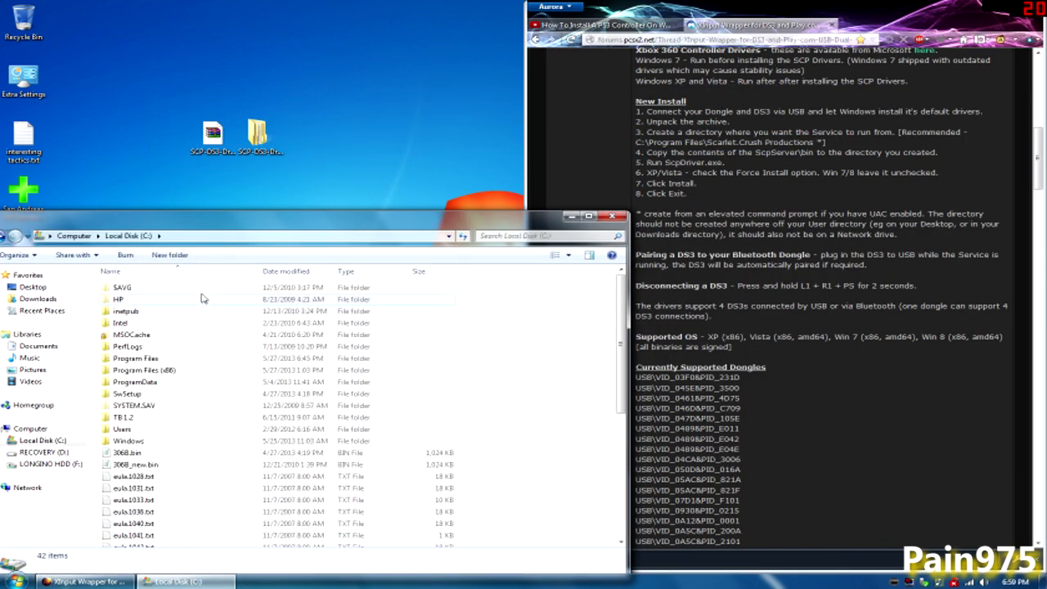
{"action": "left_click", "coordinate": [151, 362]}
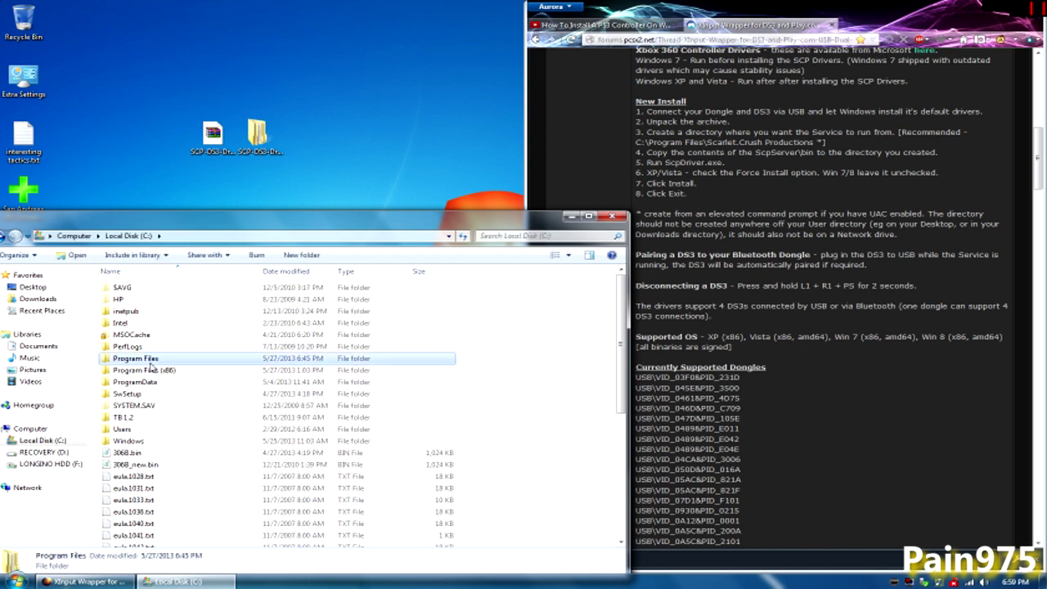
{"action": "double_click", "coordinate": [151, 364]}
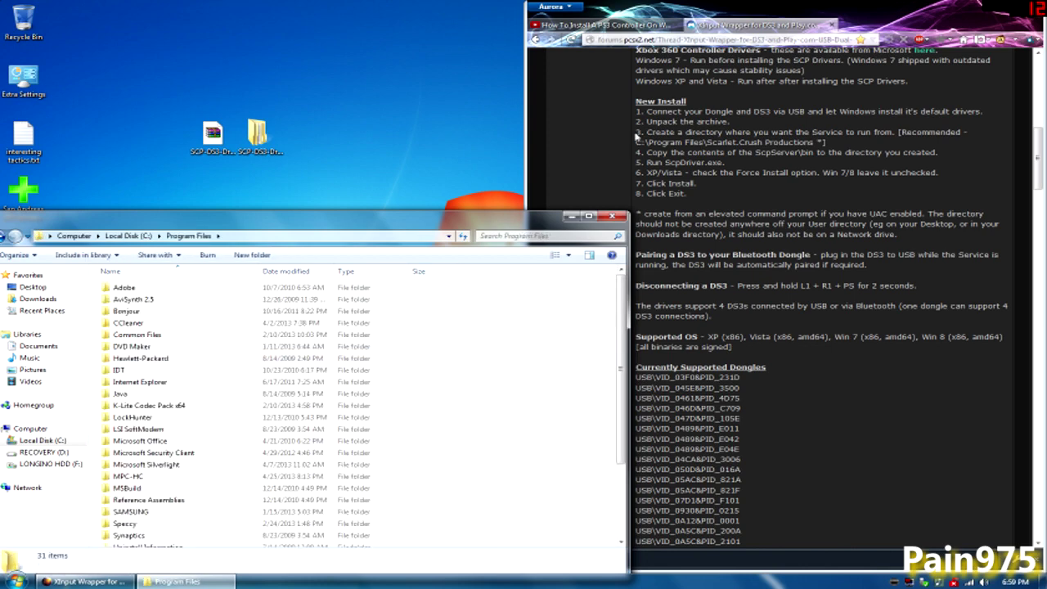
Create a new folder named Scarlet.Crush Productions in Program Files, following the recommended path in the forum post
{"action": "left_click_drag", "start_coordinate": [637, 136], "coordinate": [826, 142]}
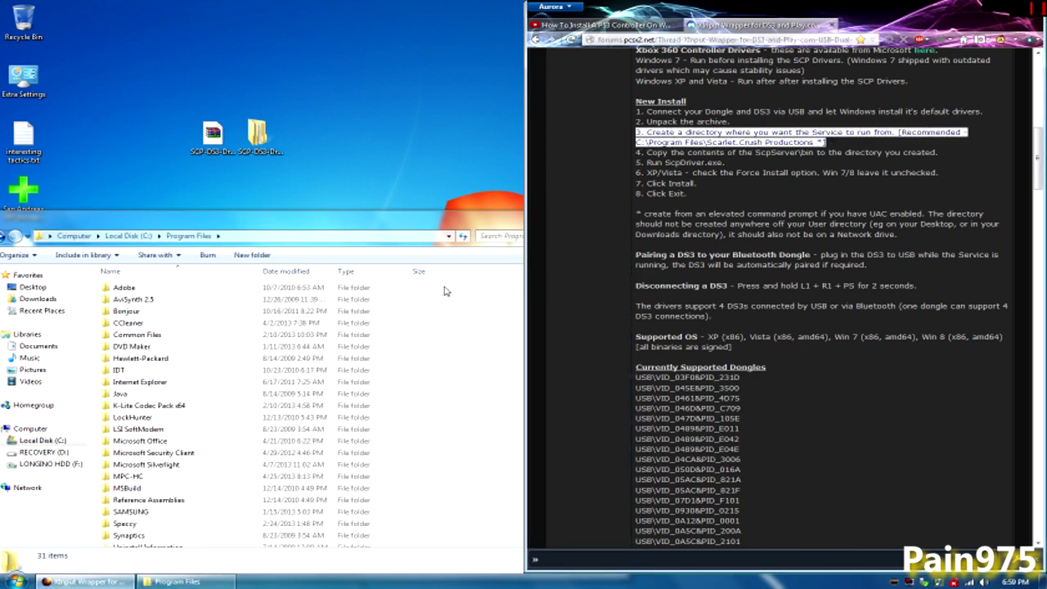
{"action": "left_click", "coordinate": [472, 325]}
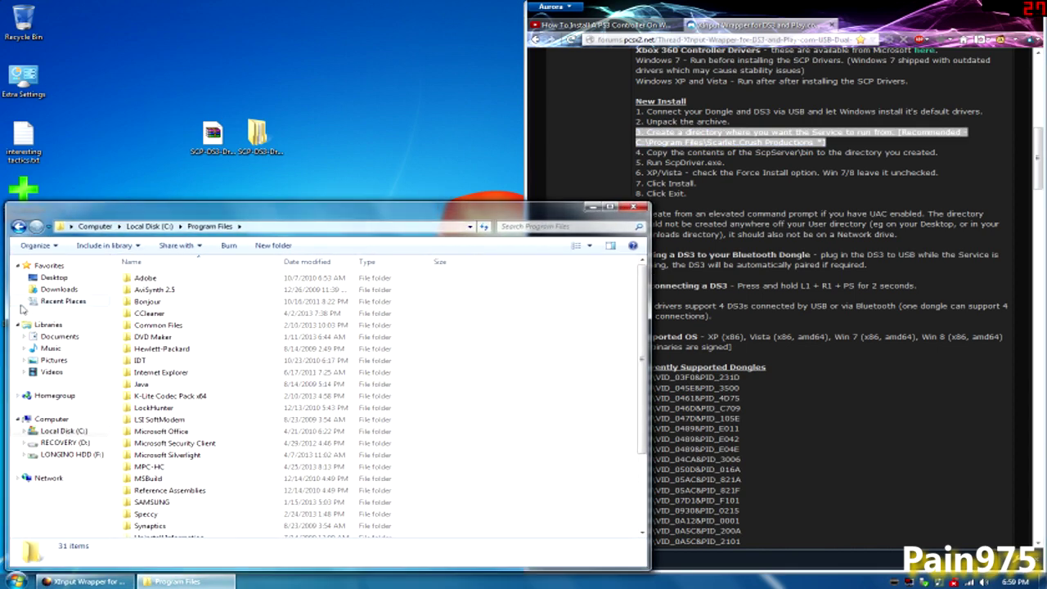
{"action": "right_click", "coordinate": [426, 355]}
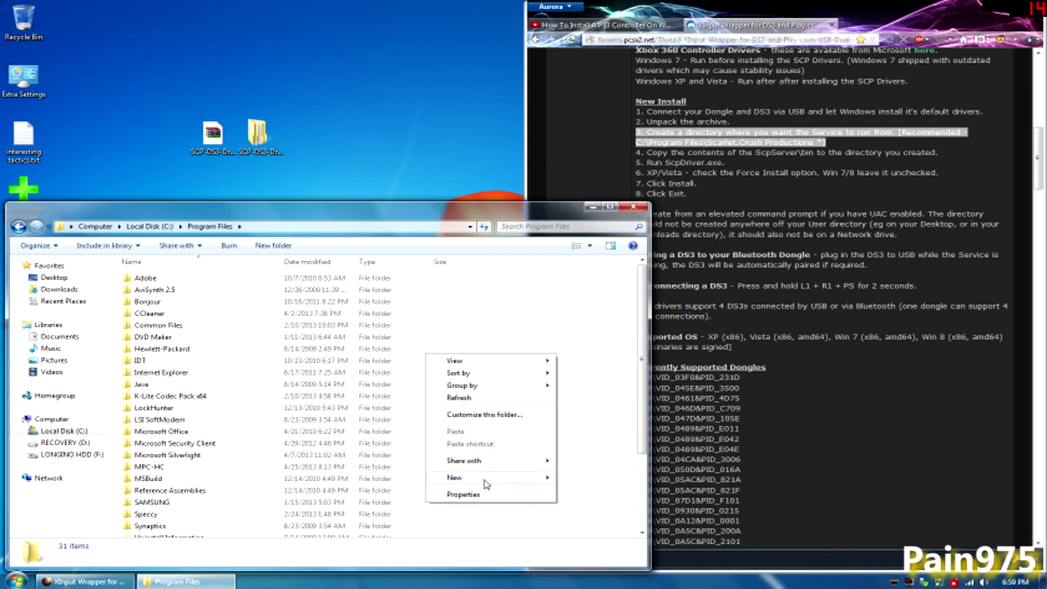
{"action": "mouse_move", "coordinate": [484, 481]}
{"action": "left_click", "coordinate": [595, 329]}
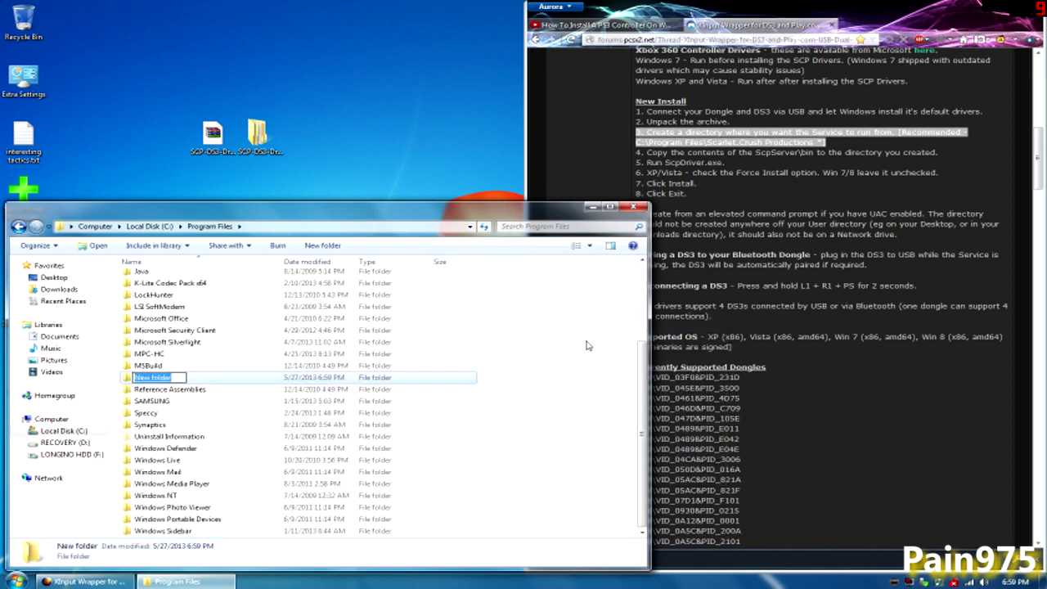
{"action": "type", "text": "Scarlet.Crush Pro"}
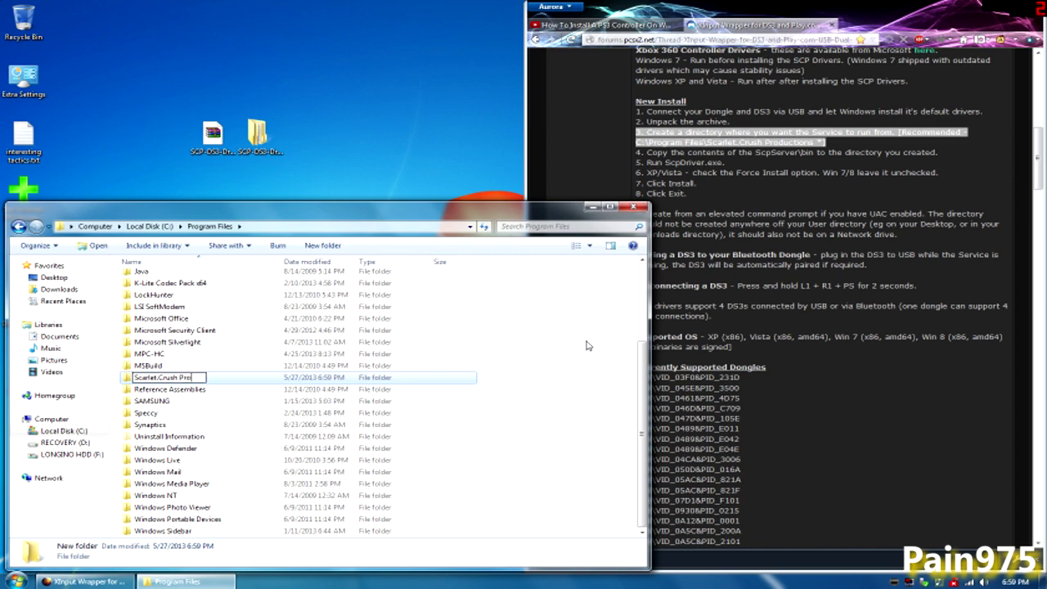
{"action": "type", "text": "ductions"}
{"action": "key", "text": "Return"}
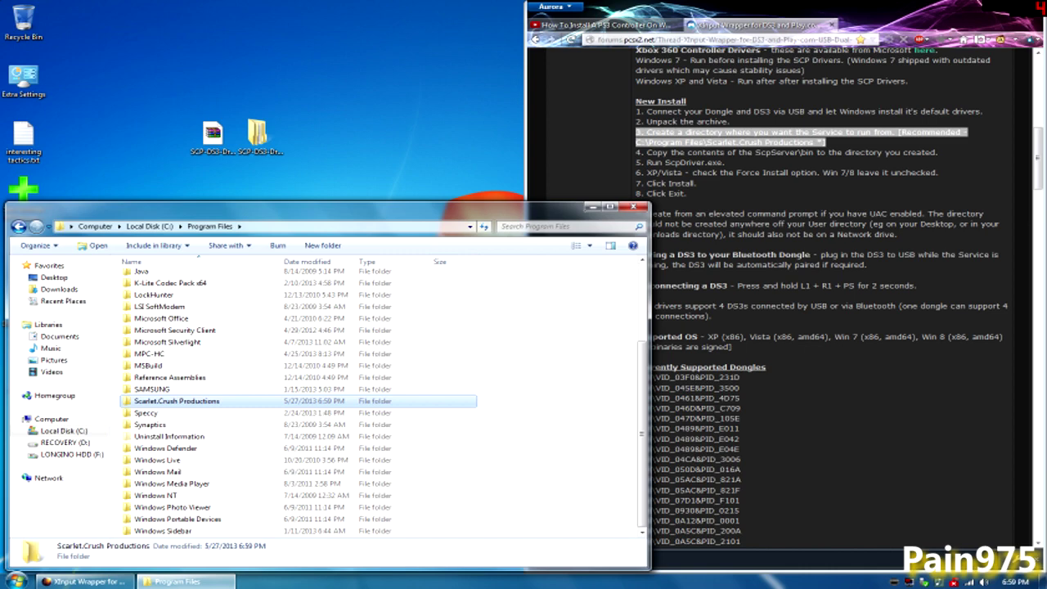
Read the forum note on creating the directory from an elevated command prompt and which locations to avoid
{"action": "left_click", "coordinate": [649, 214]}
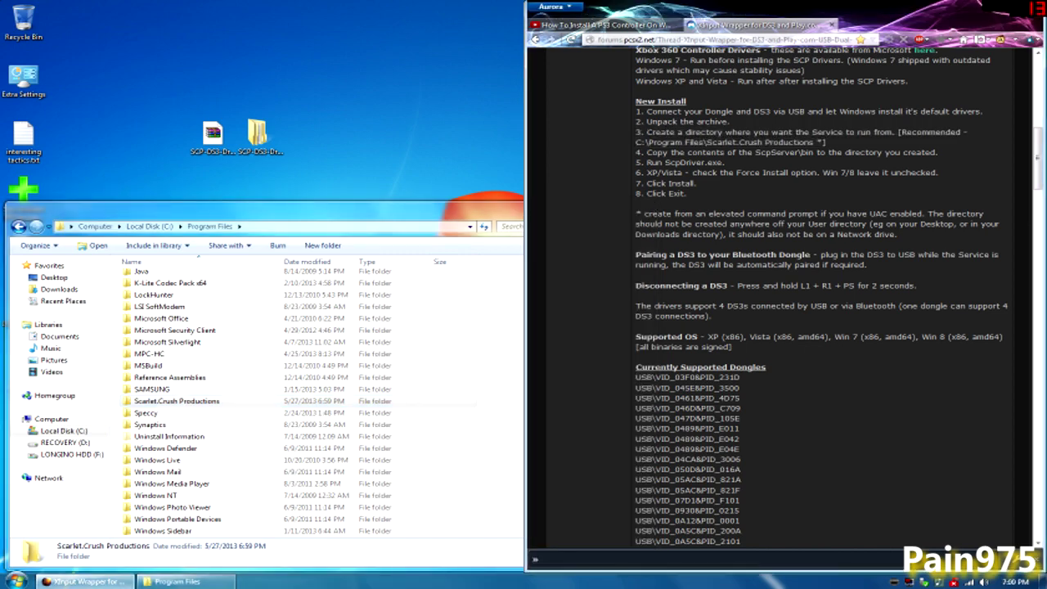
{"action": "right_click", "coordinate": [639, 212]}
{"action": "left_click", "coordinate": [709, 211]}
{"action": "left_click_drag", "start_coordinate": [636, 213], "coordinate": [901, 236]}
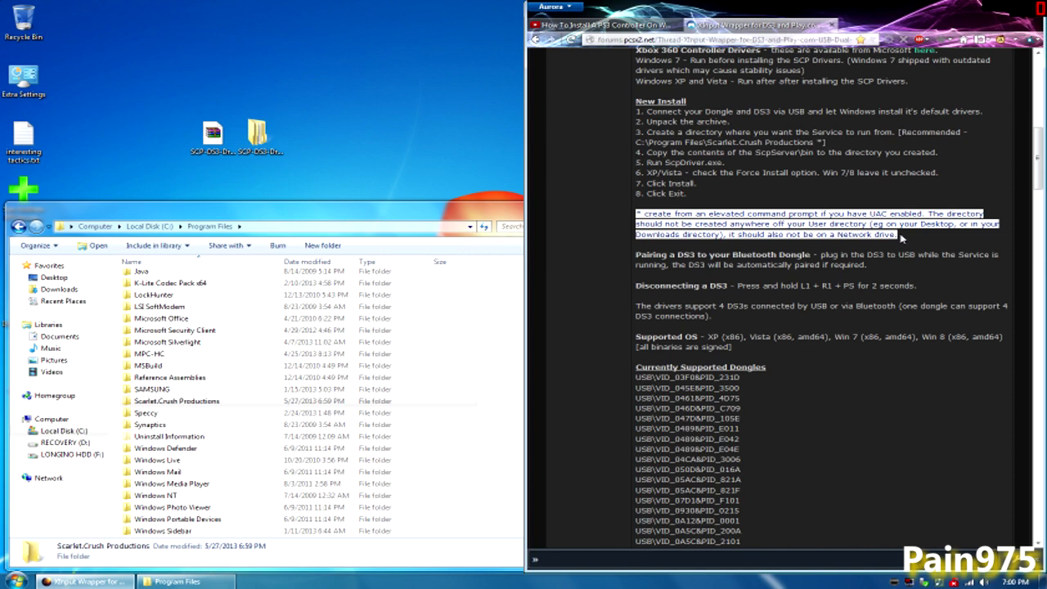
{"action": "left_click", "coordinate": [464, 221]}
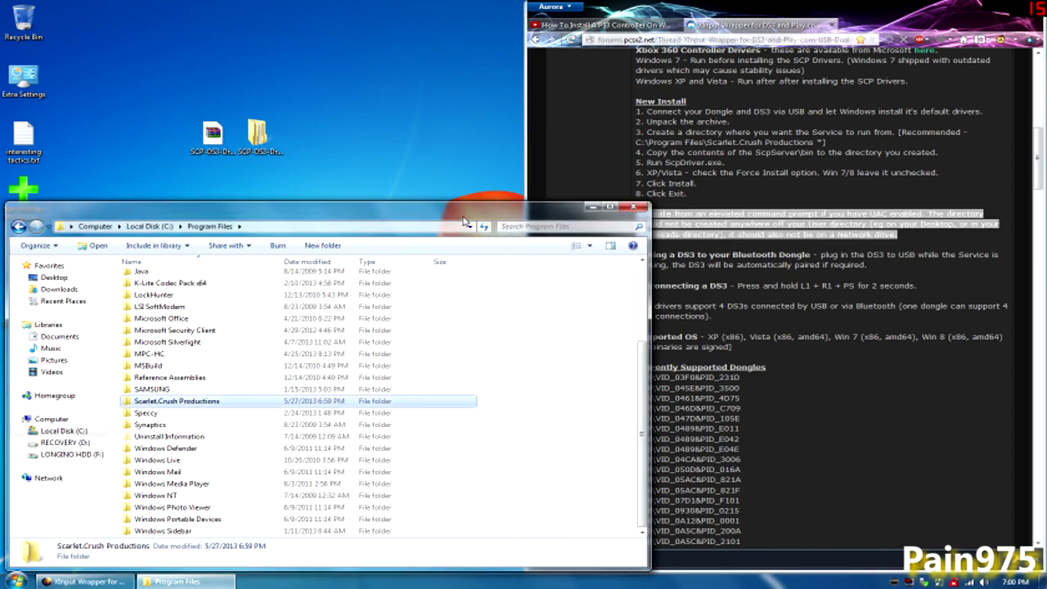
{"action": "left_click", "coordinate": [632, 155]}
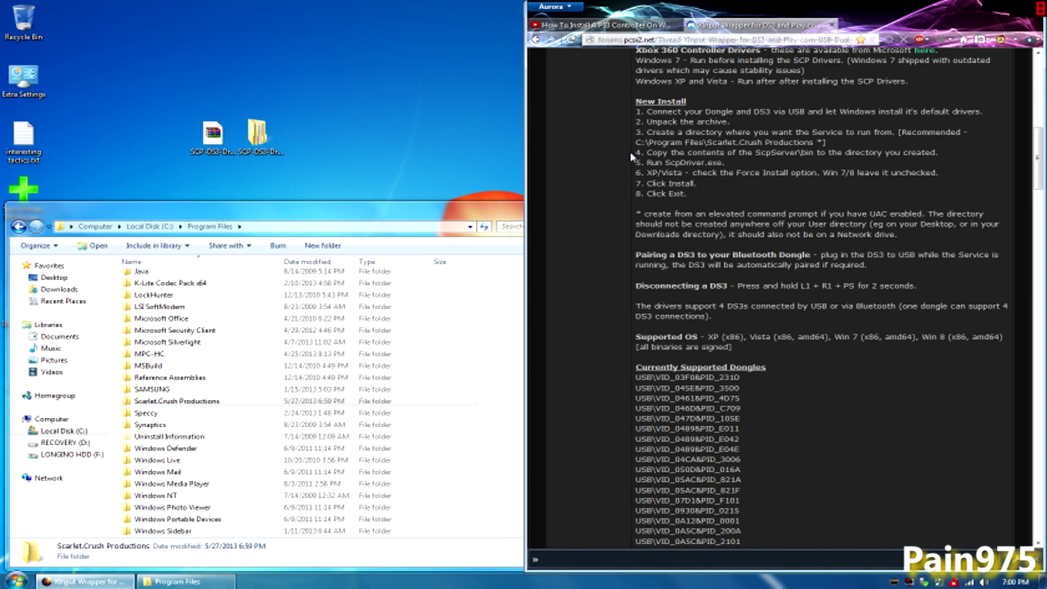
Check install step 4 in the forum post and open the ScpServer\bin folder inside the extracted driver package folder
{"action": "left_click_drag", "start_coordinate": [635, 153], "coordinate": [772, 153]}
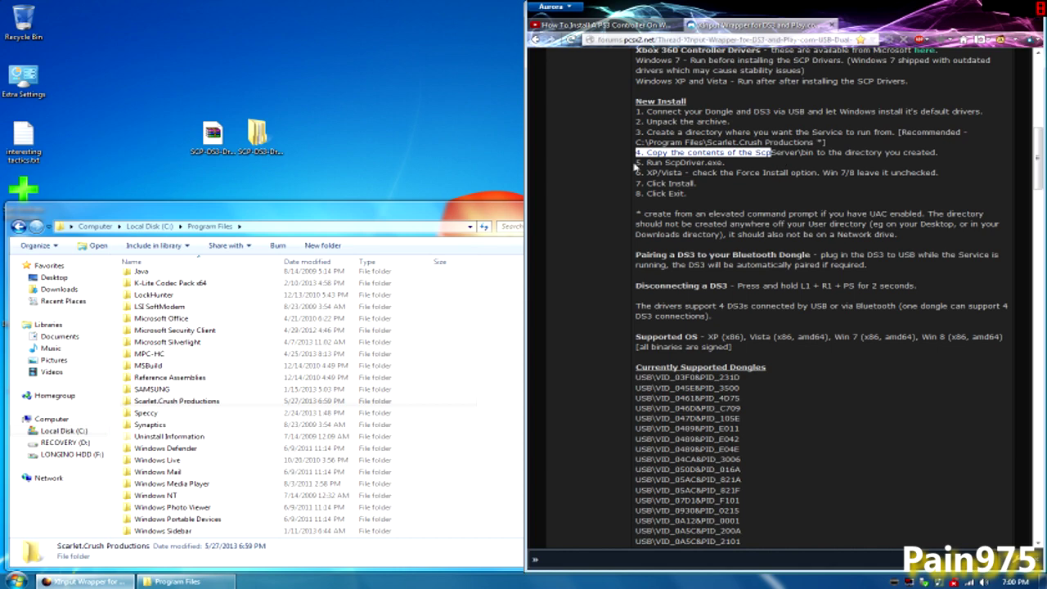
{"action": "left_click", "coordinate": [248, 166]}
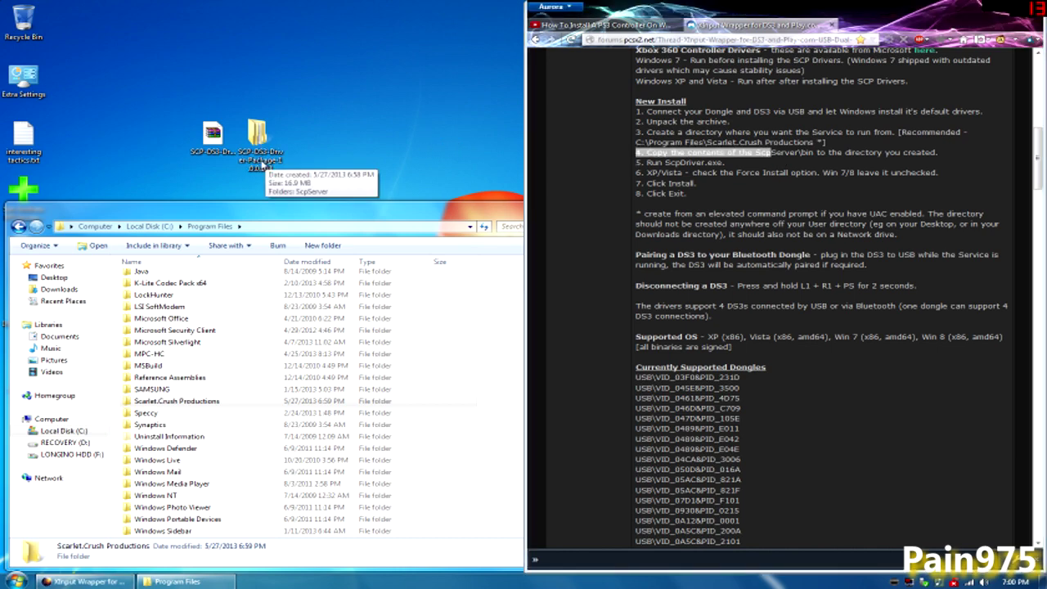
{"action": "double_click", "coordinate": [261, 163]}
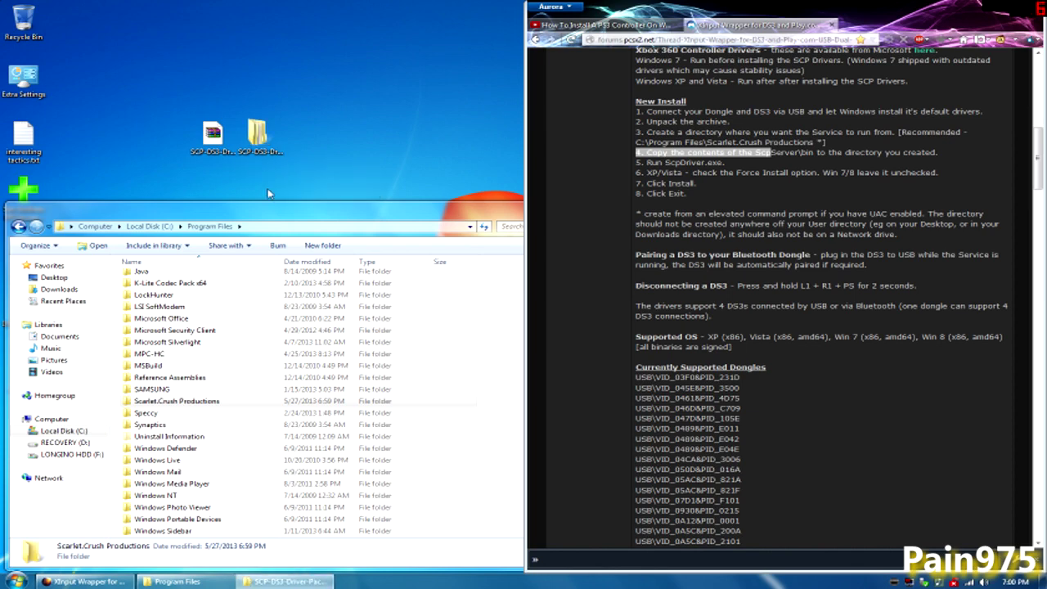
{"action": "left_click_drag", "start_coordinate": [403, 18], "coordinate": [391, 252]}
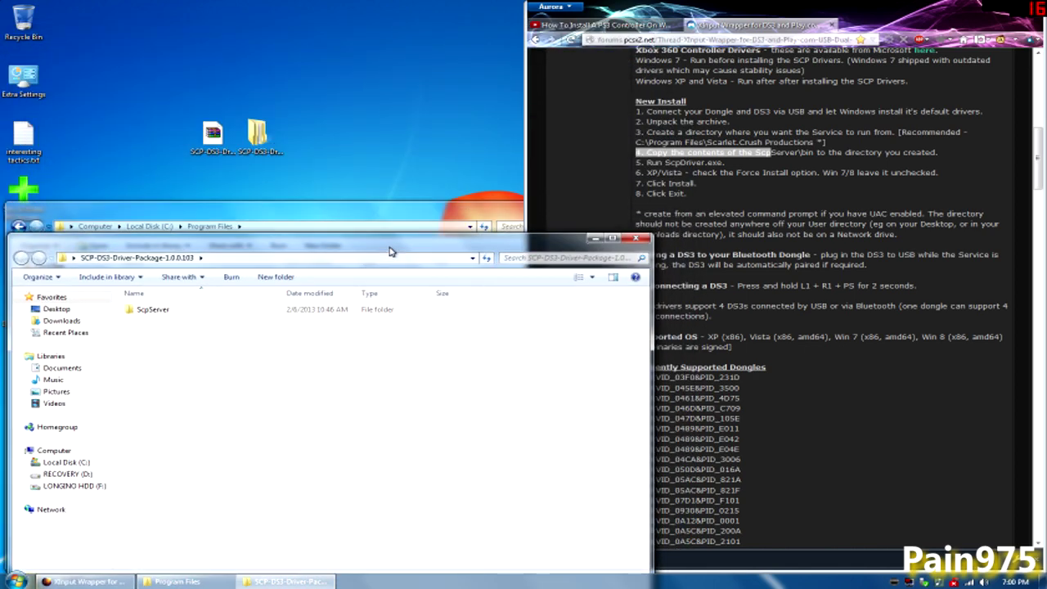
{"action": "double_click", "coordinate": [153, 312]}
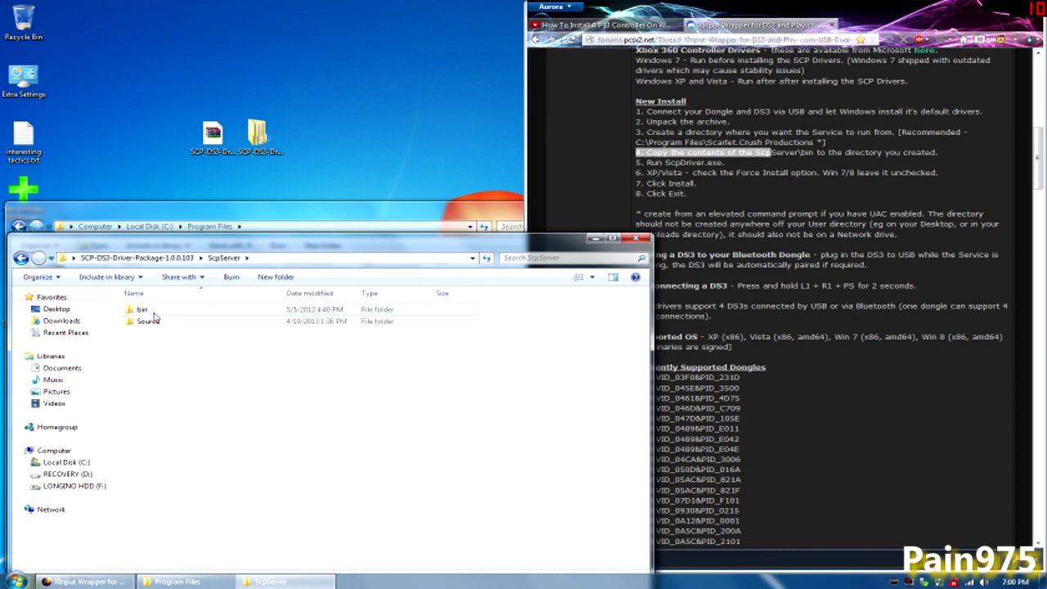
{"action": "double_click", "coordinate": [145, 310]}
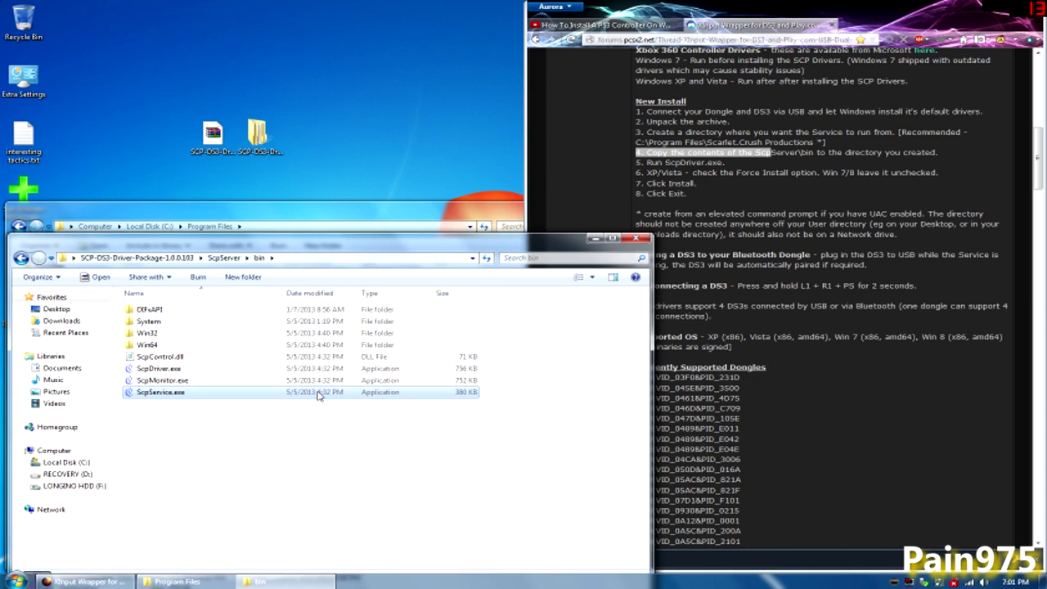
Move all contents of the bin folder into Program Files\Scarlet.Crush Productions and close the bin window
{"action": "key", "text": "ctrl+a"}
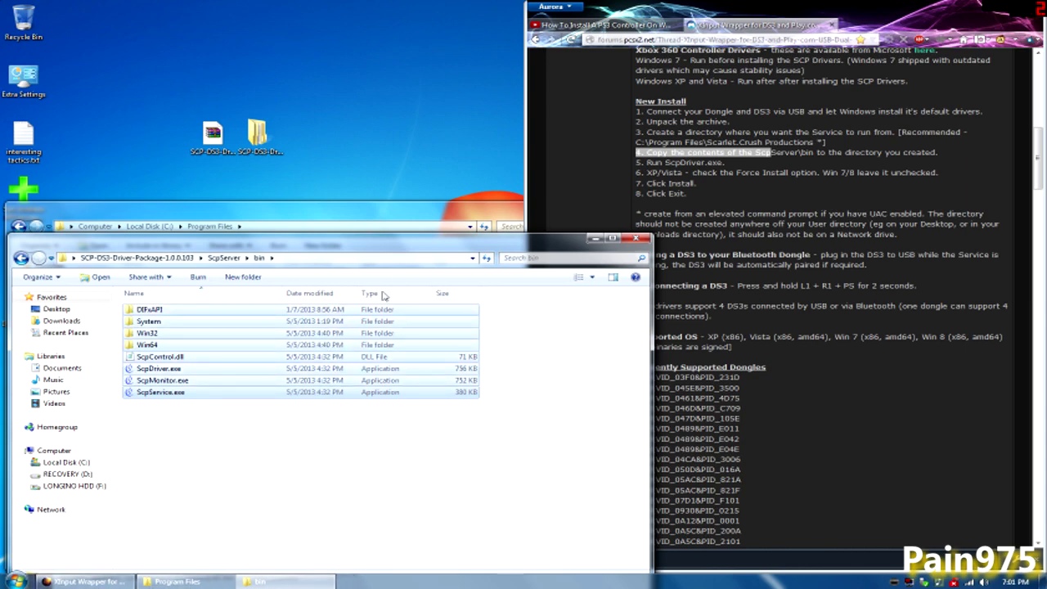
{"action": "left_click_drag", "start_coordinate": [415, 246], "coordinate": [867, 168]}
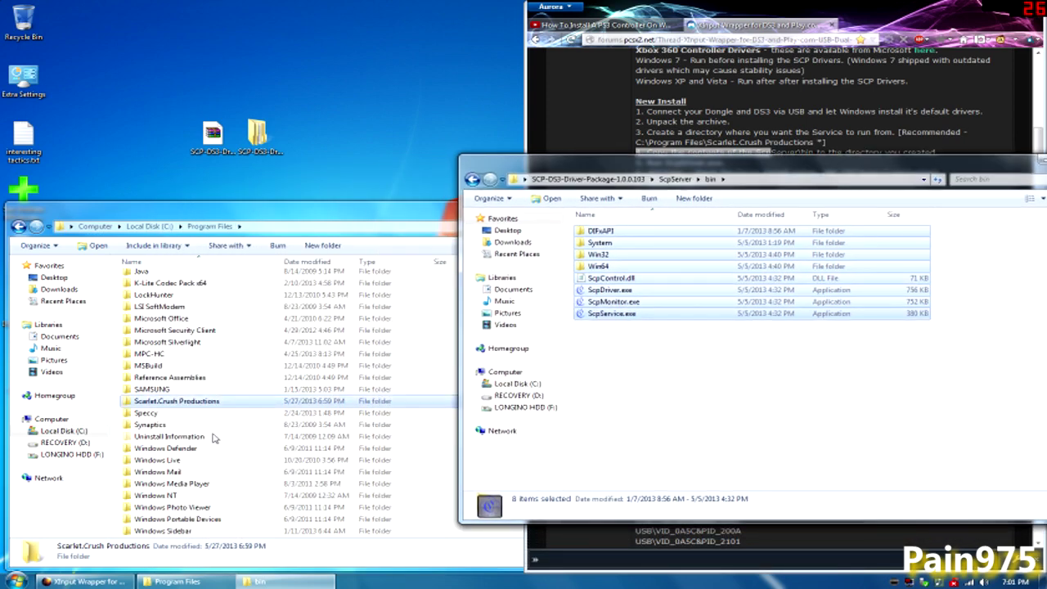
{"action": "double_click", "coordinate": [204, 405]}
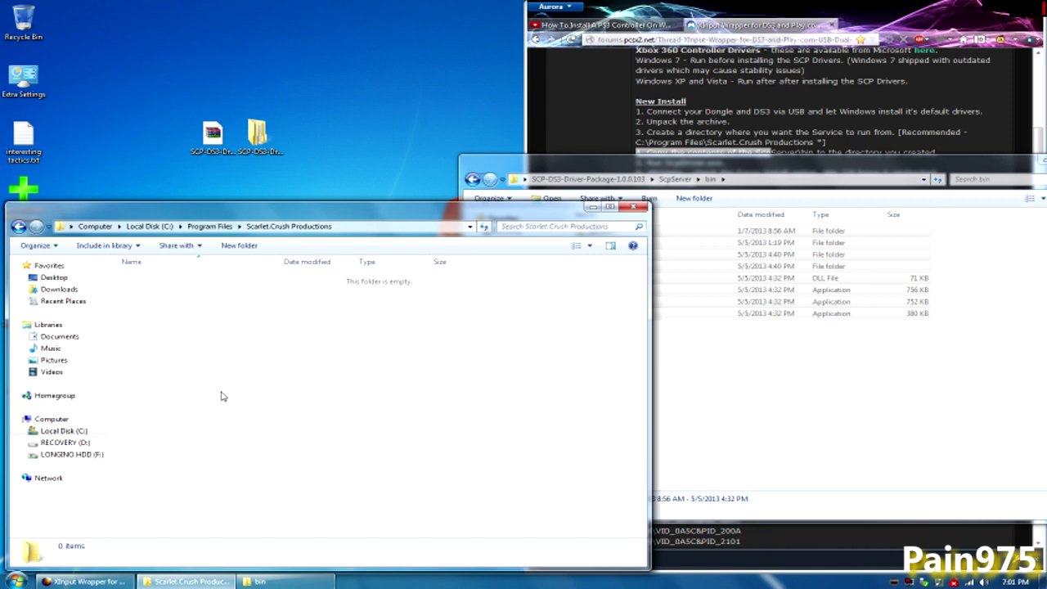
{"action": "left_click", "coordinate": [765, 172]}
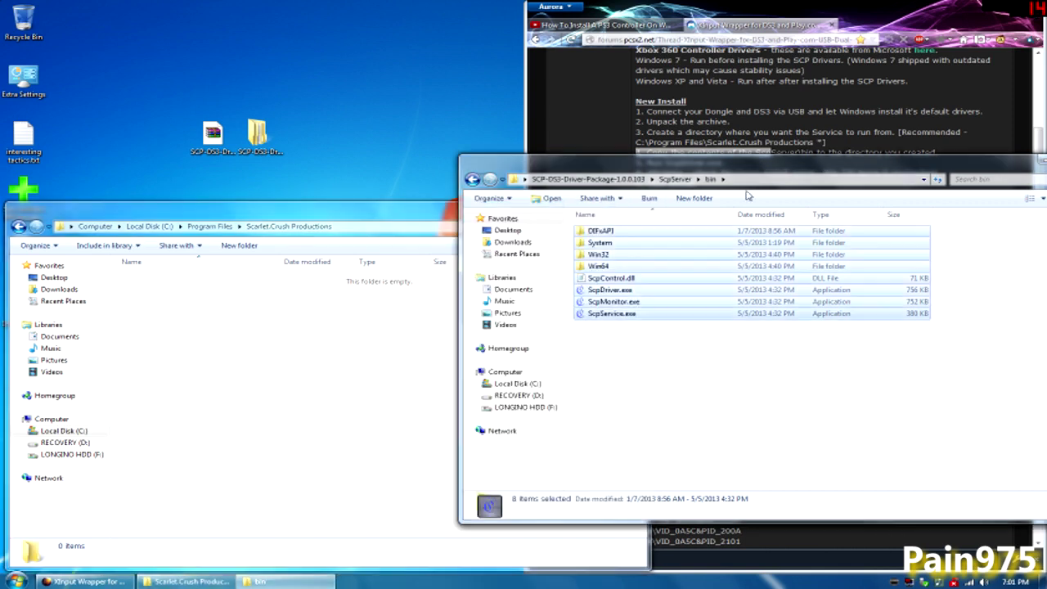
{"action": "left_click_drag", "start_coordinate": [683, 265], "coordinate": [311, 372]}
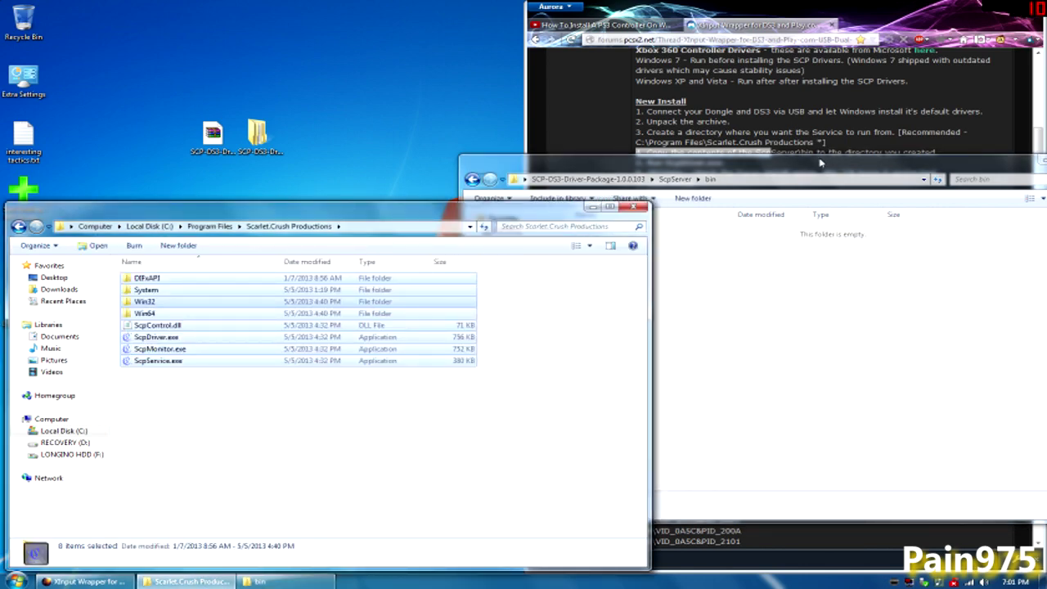
{"action": "left_click_drag", "start_coordinate": [833, 160], "coordinate": [916, 261]}
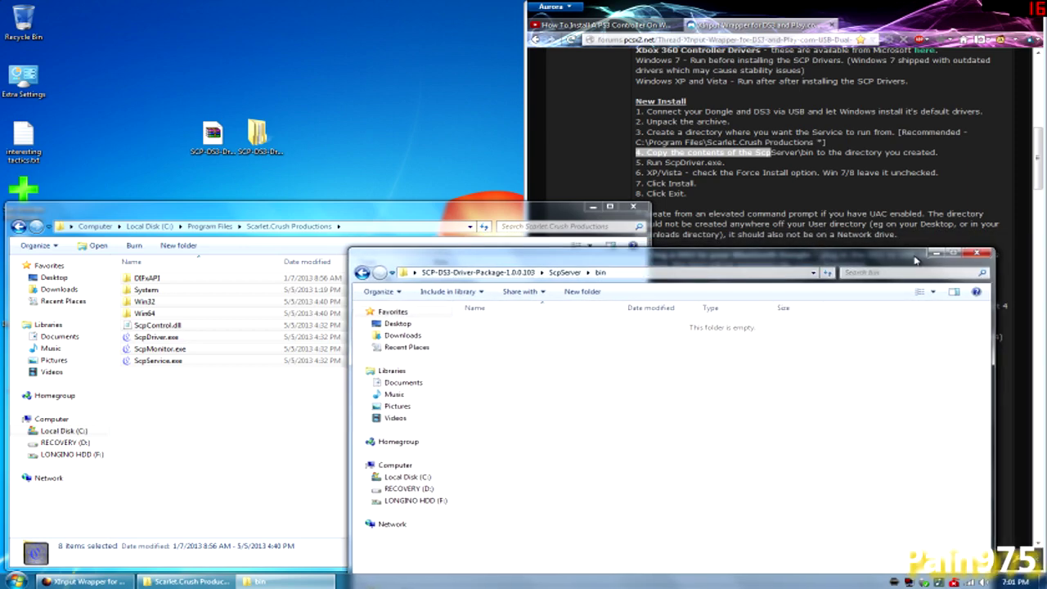
{"action": "left_click", "coordinate": [977, 253]}
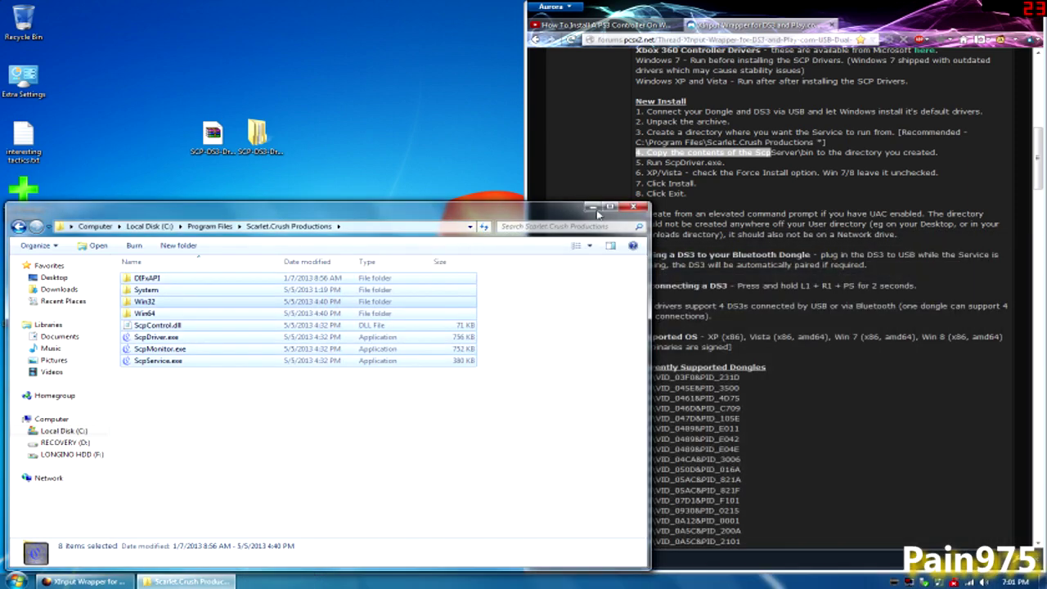
{"action": "left_click", "coordinate": [734, 169]}
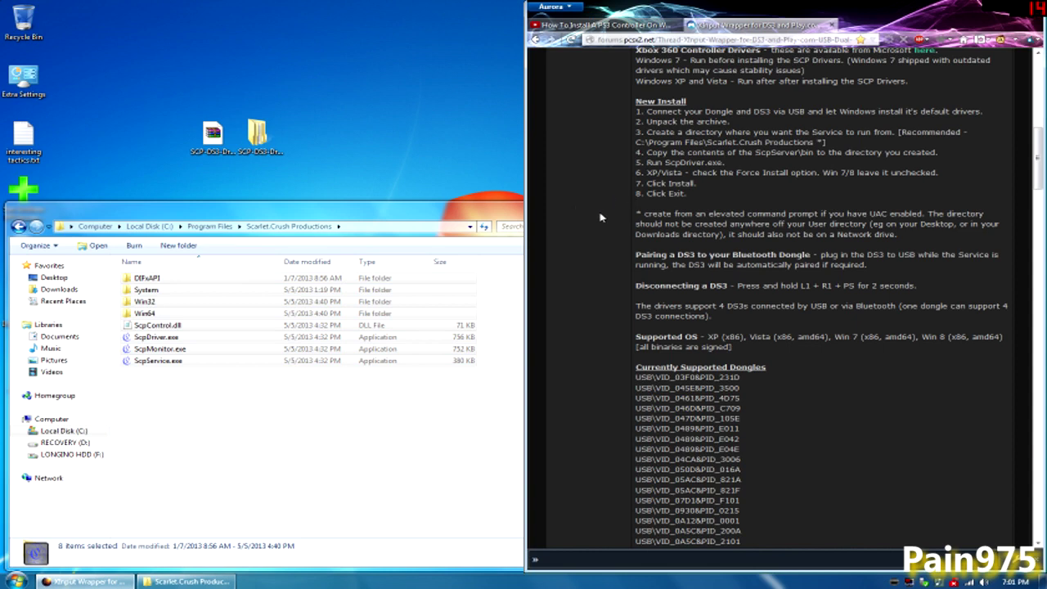
{"action": "left_click", "coordinate": [386, 214]}
{"action": "left_click", "coordinate": [102, 482]}
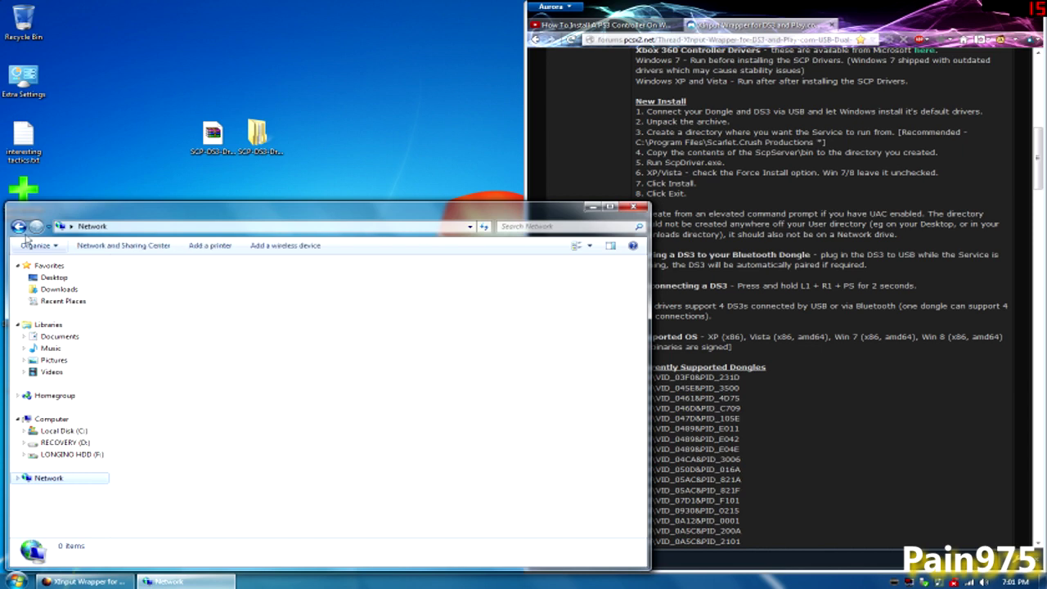
{"action": "key", "text": "alt+Left"}
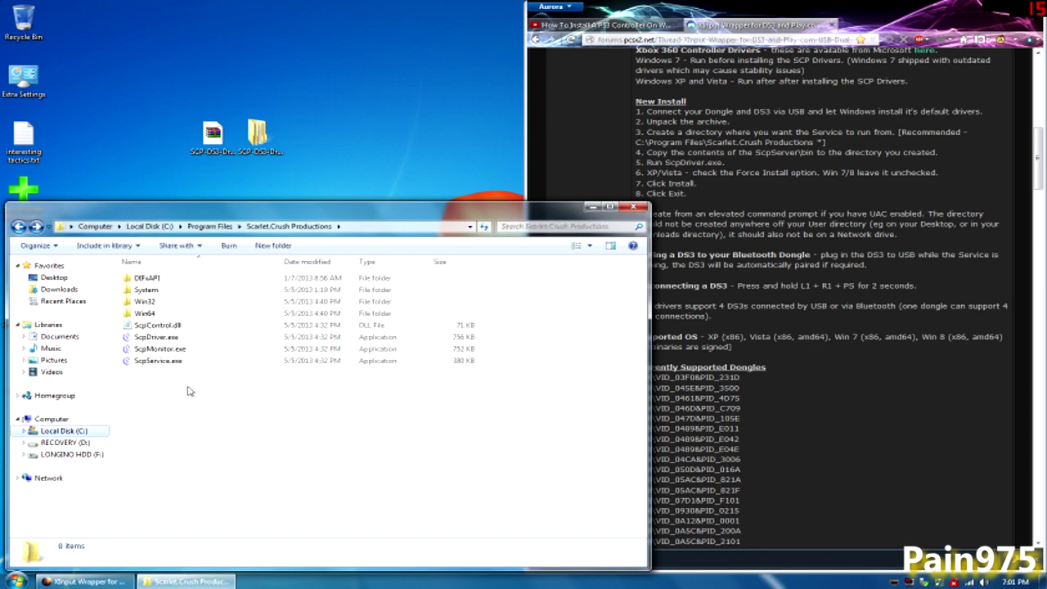
Run ScpDriver.exe as administrator and install the drivers with Configure Service enabled and Bluetooth Driver and Force Install disabled
{"action": "right_click", "coordinate": [174, 342]}
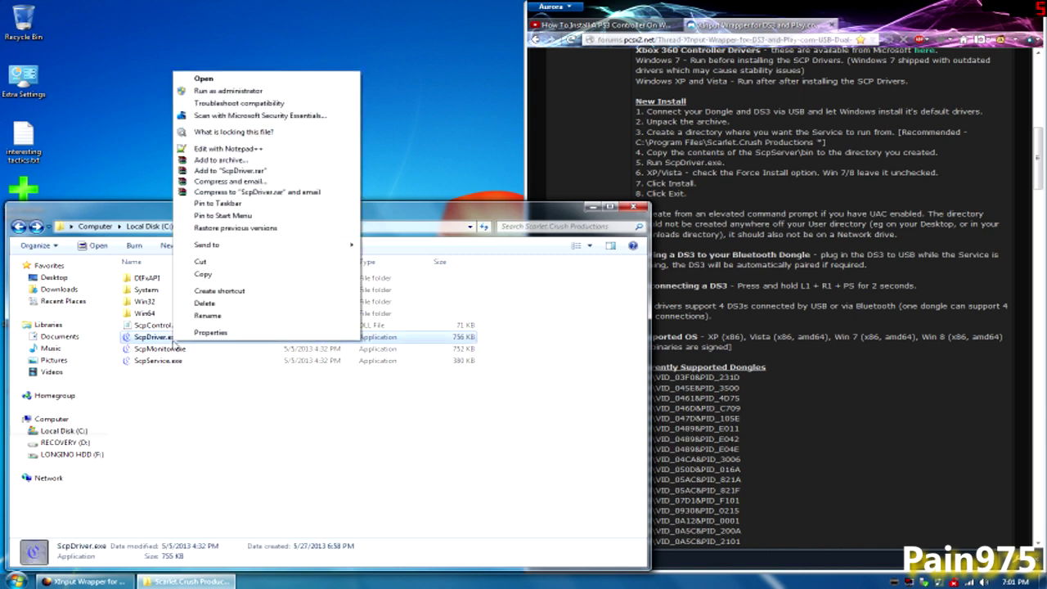
{"action": "left_click", "coordinate": [249, 92]}
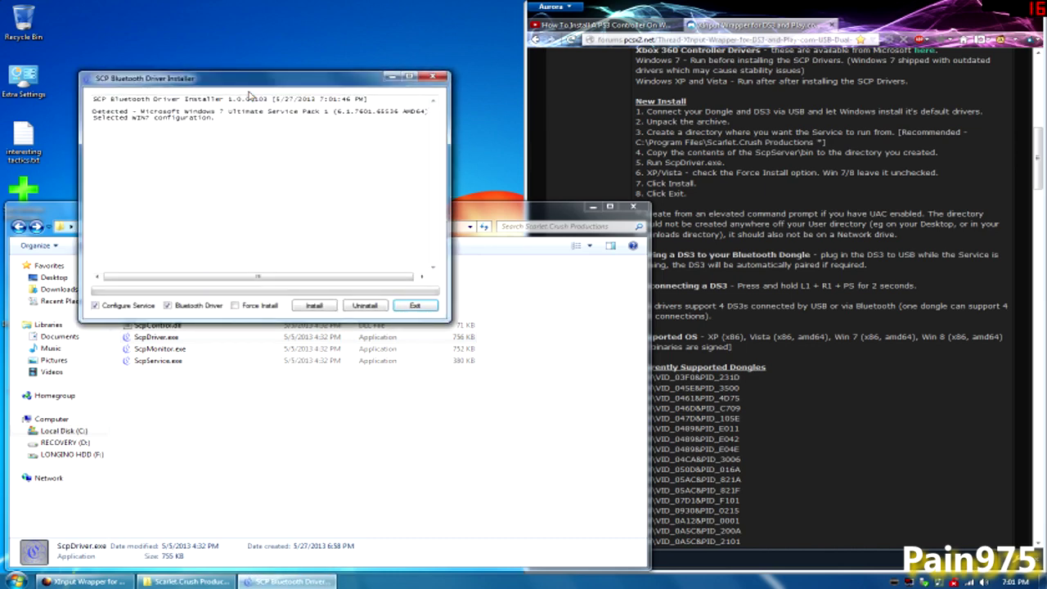
{"action": "left_click_drag", "start_coordinate": [247, 79], "coordinate": [204, 53]}
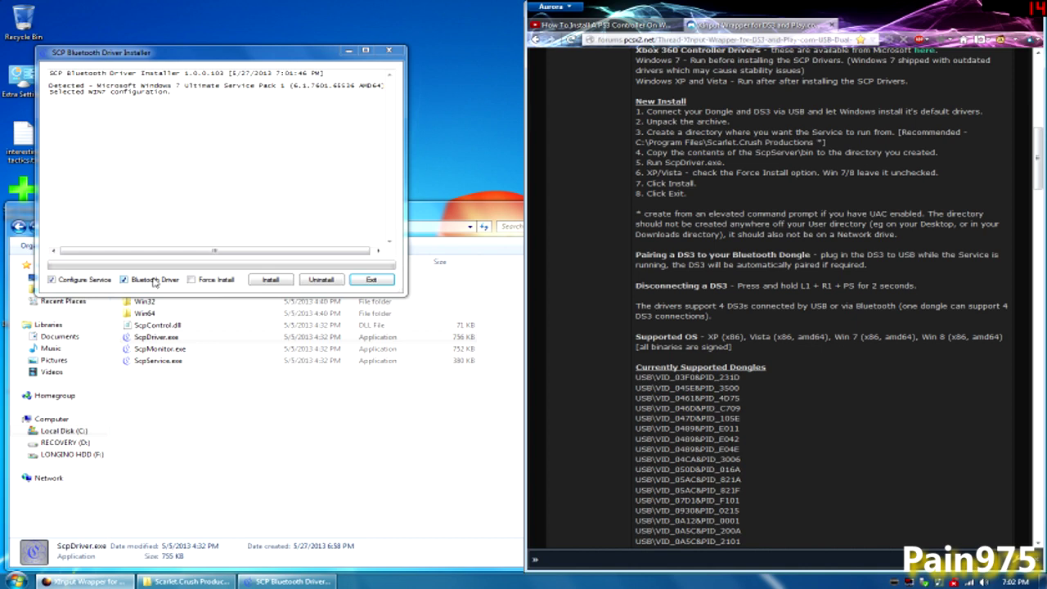
{"action": "left_click", "coordinate": [142, 282]}
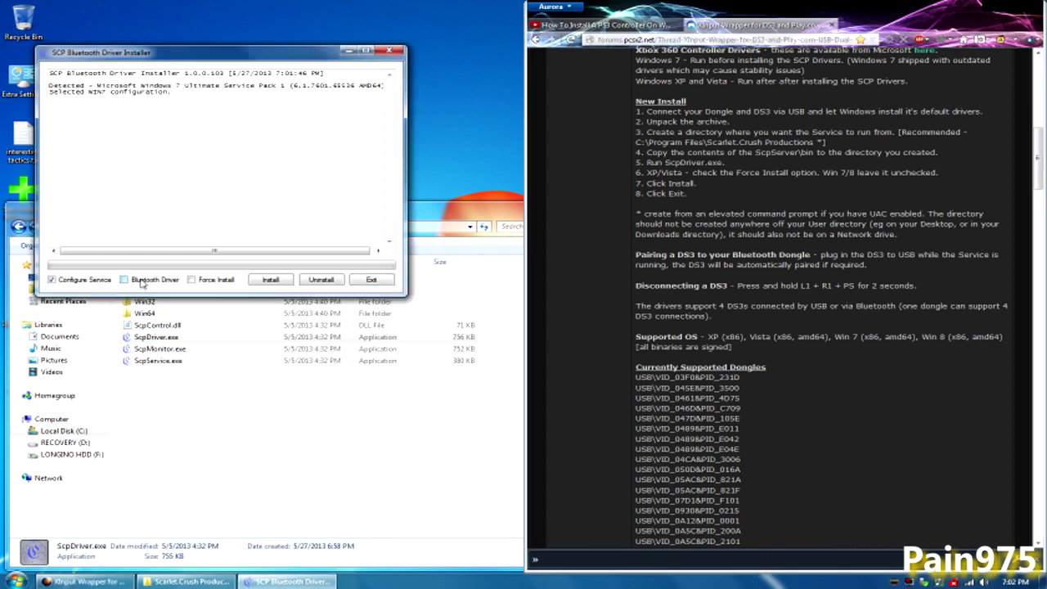
{"action": "left_click", "coordinate": [271, 280]}
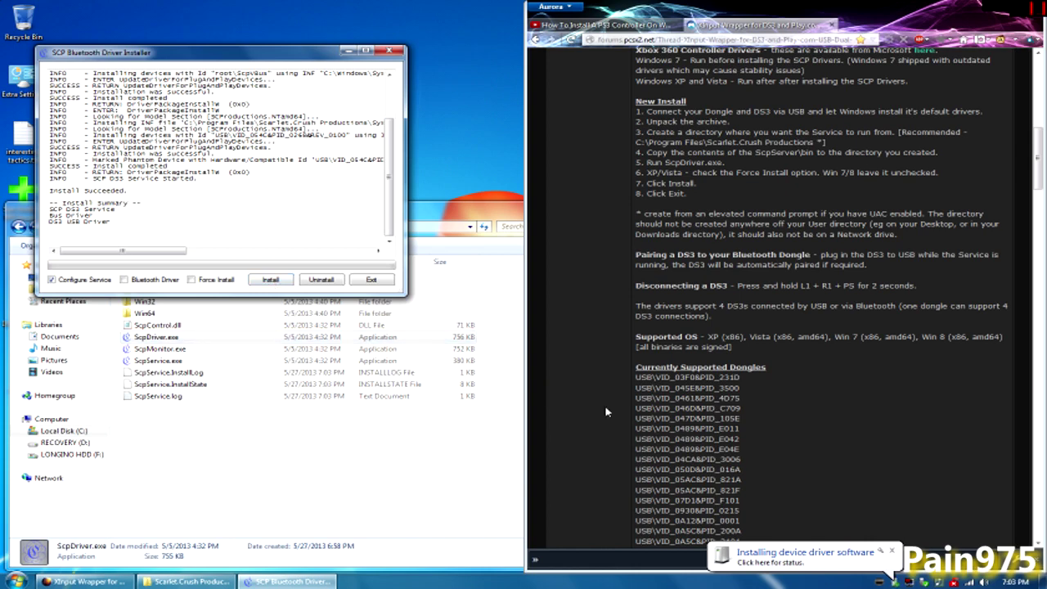
Check the Windows device driver installation status until it finishes, close it, and exit the SCP driver installer
{"action": "left_click", "coordinate": [769, 558]}
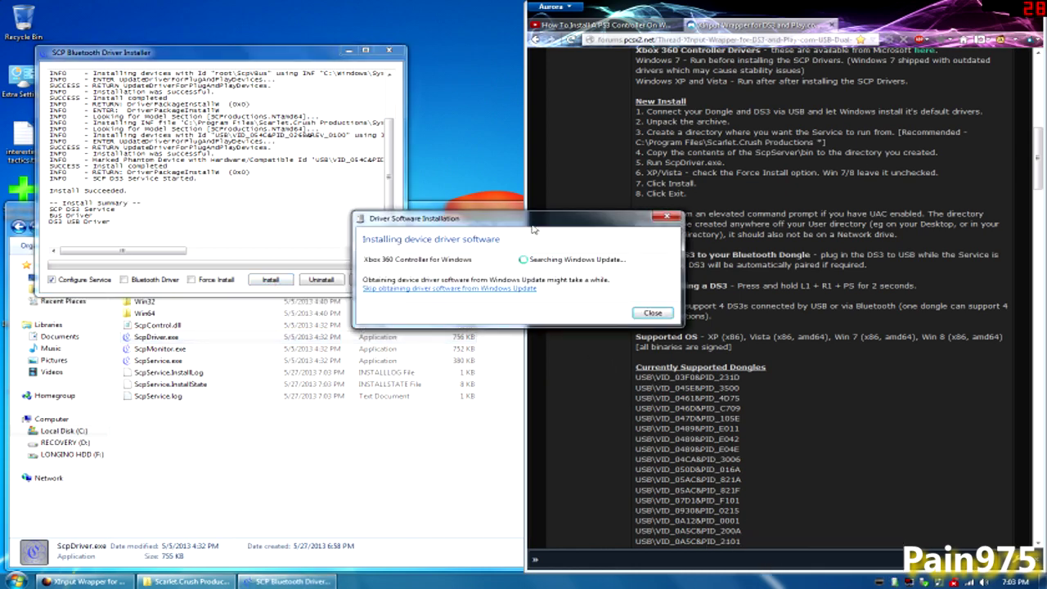
{"action": "left_click_drag", "start_coordinate": [528, 224], "coordinate": [507, 334]}
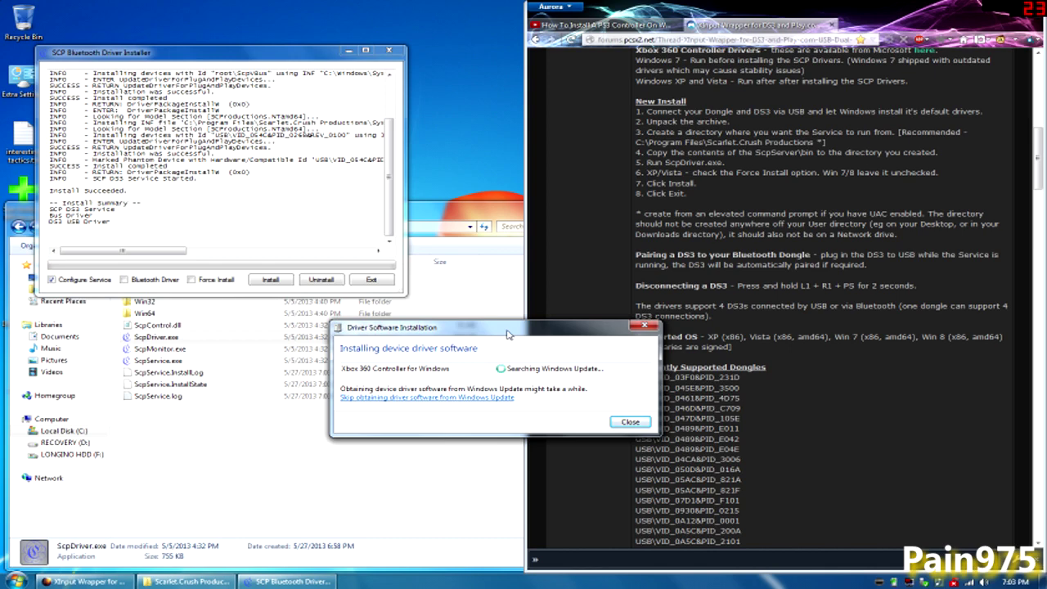
{"action": "left_click", "coordinate": [507, 334]}
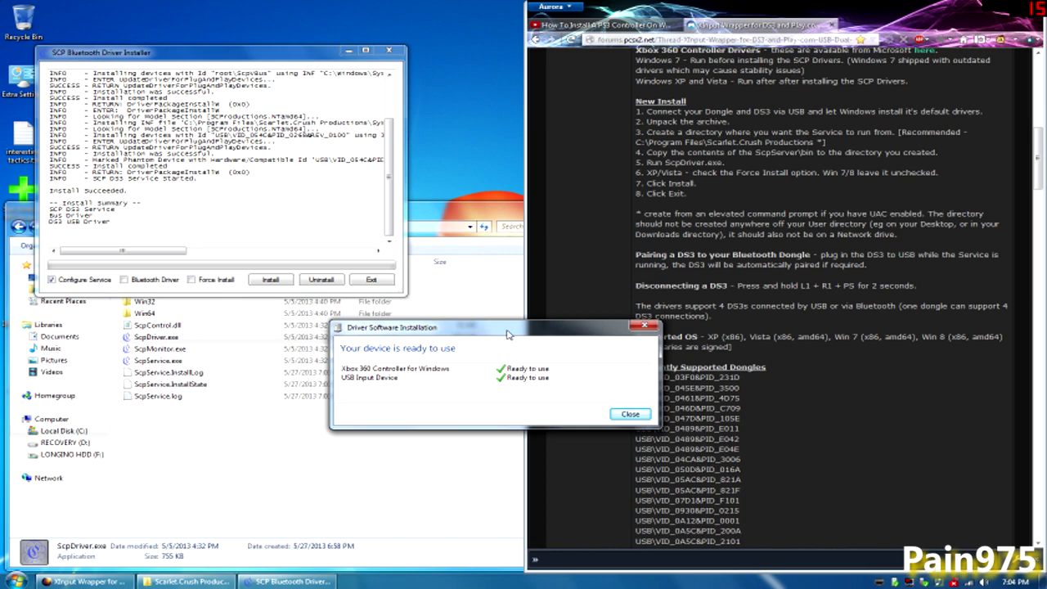
{"action": "left_click", "coordinate": [626, 415]}
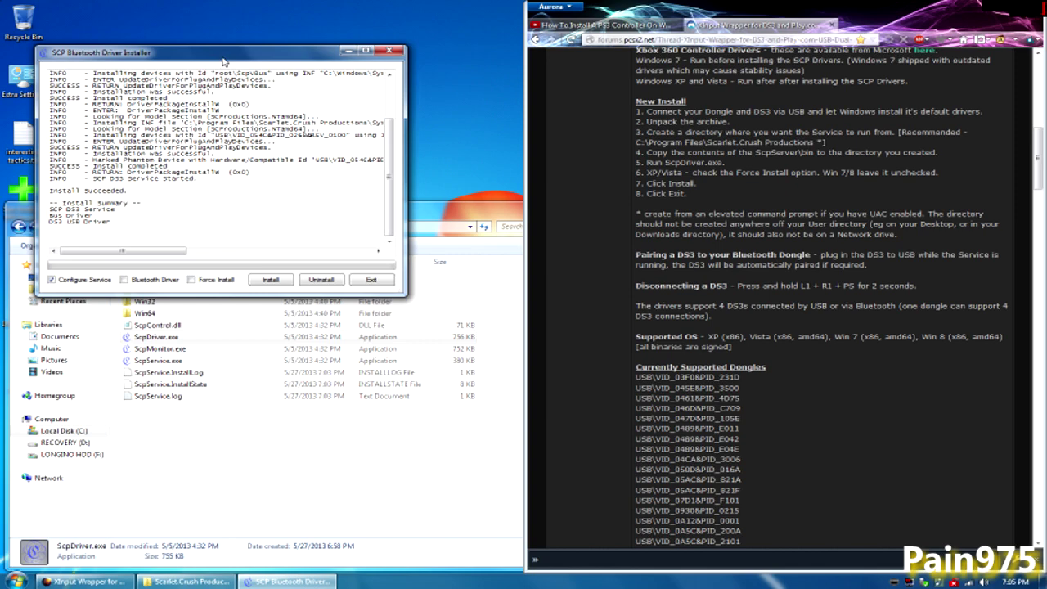
{"action": "left_click", "coordinate": [364, 279]}
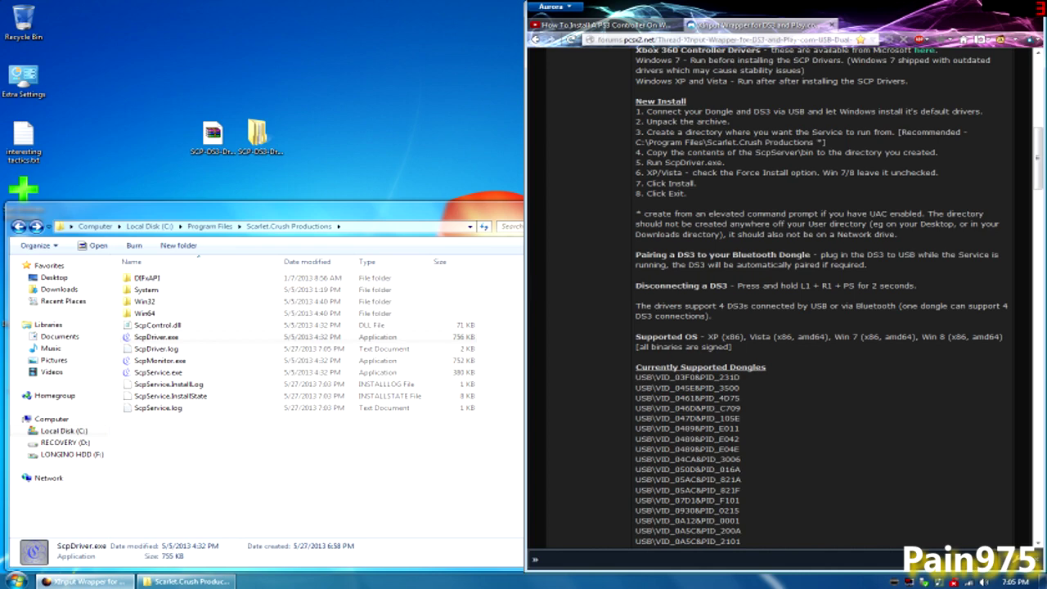
Minimize the browser and the Scarlet.Crush Productions folder window to clear the desktop
{"action": "left_click_drag", "start_coordinate": [932, 13], "coordinate": [886, 45]}
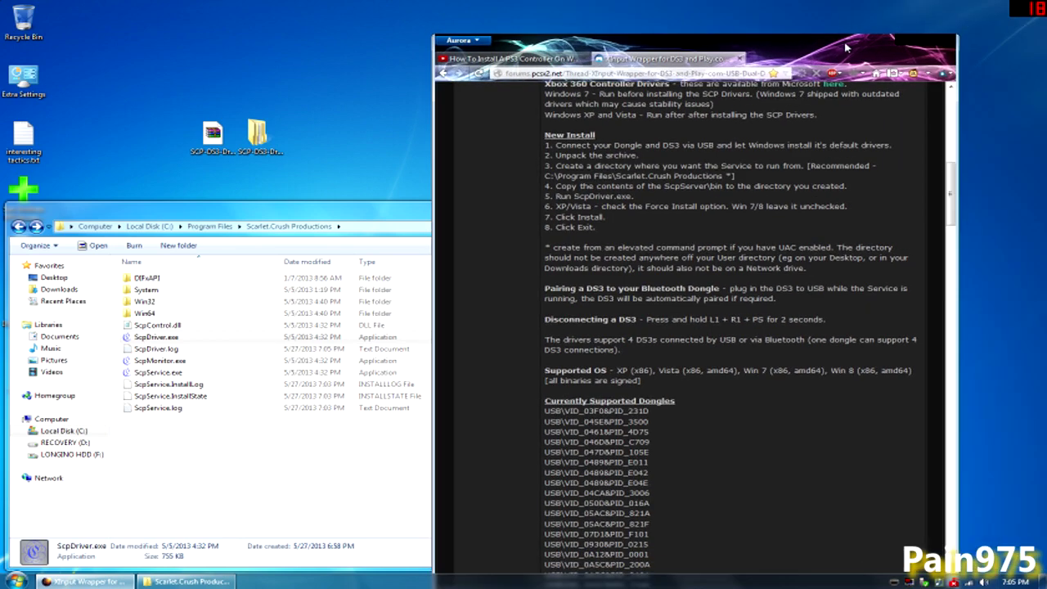
{"action": "left_click", "coordinate": [903, 47]}
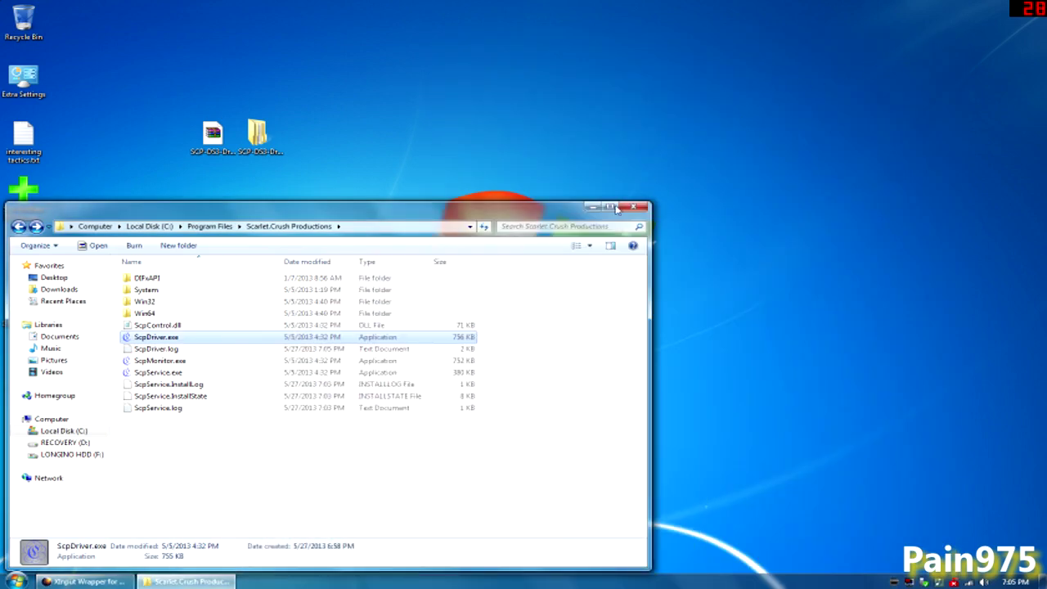
{"action": "left_click", "coordinate": [593, 207]}
{"action": "key", "text": "super"}
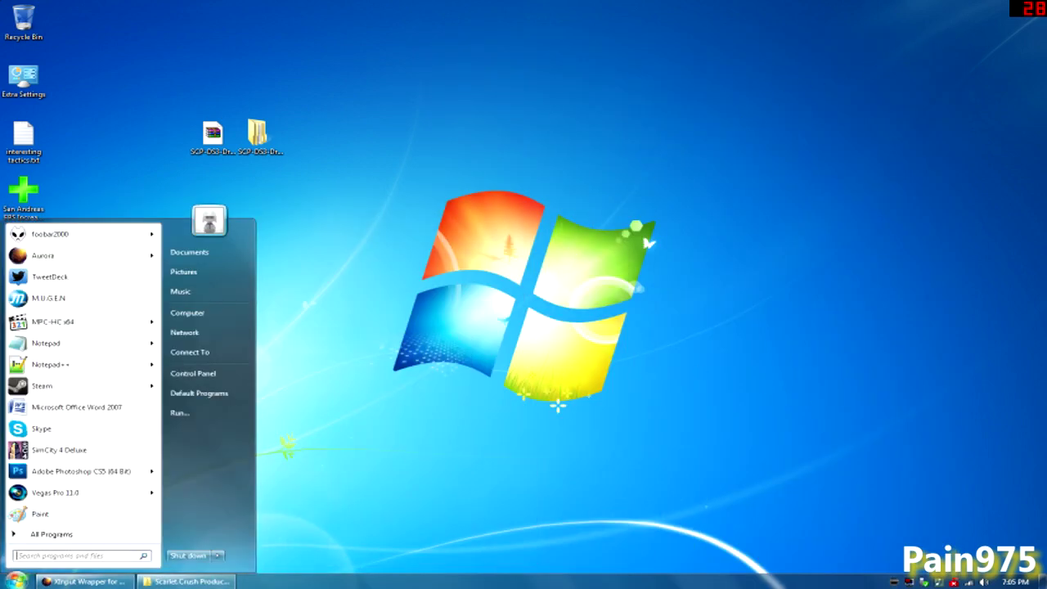
{"action": "mouse_move", "coordinate": [67, 499]}
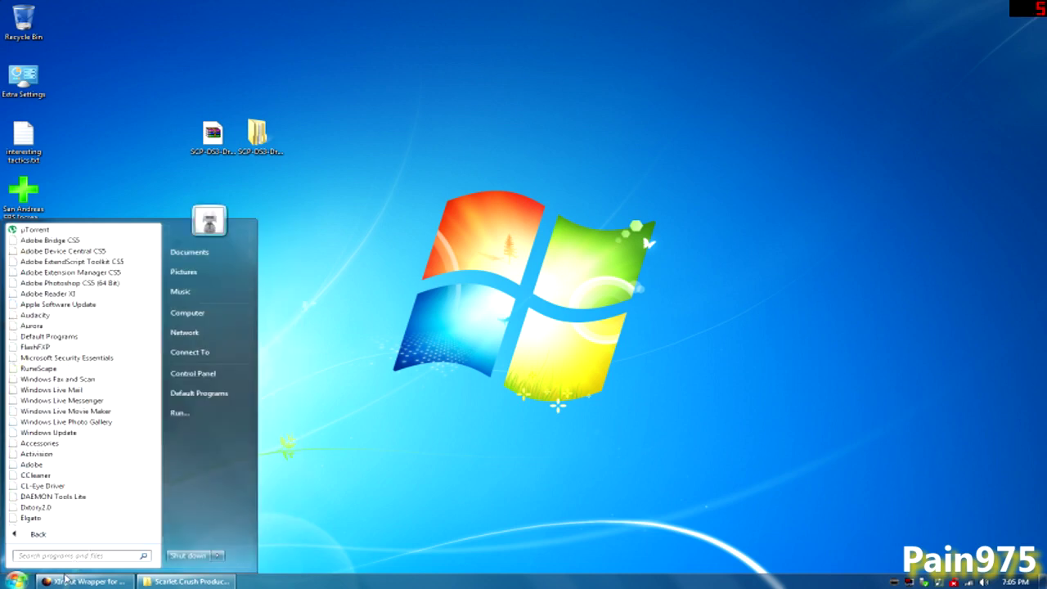
{"action": "key", "text": "Escape"}
Open Devices and Printers through the Control Panel and enlarge its window to show more of the devices
{"action": "left_click", "coordinate": [16, 581]}
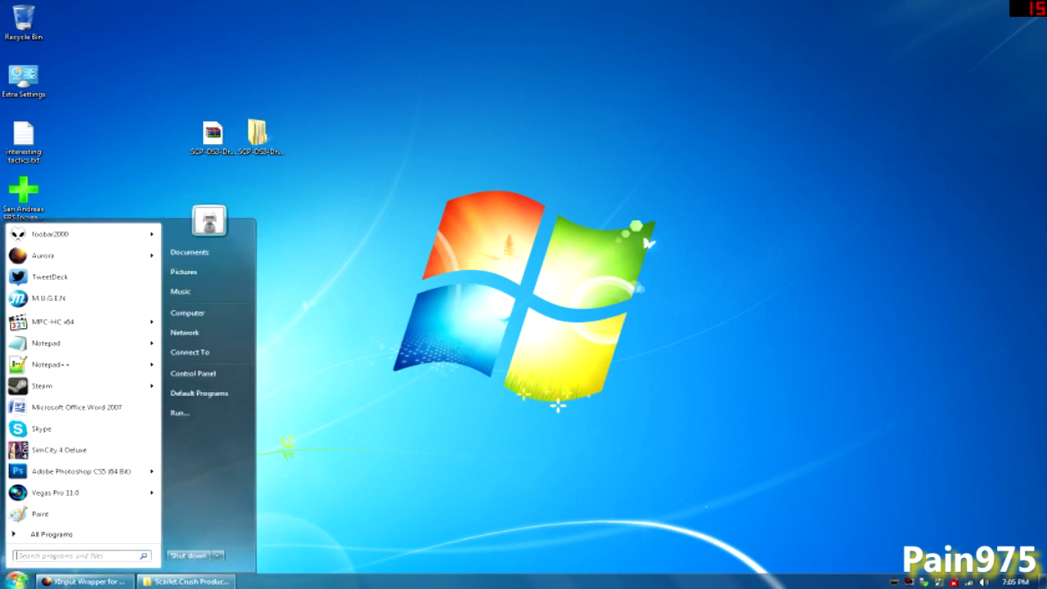
{"action": "left_click", "coordinate": [201, 375]}
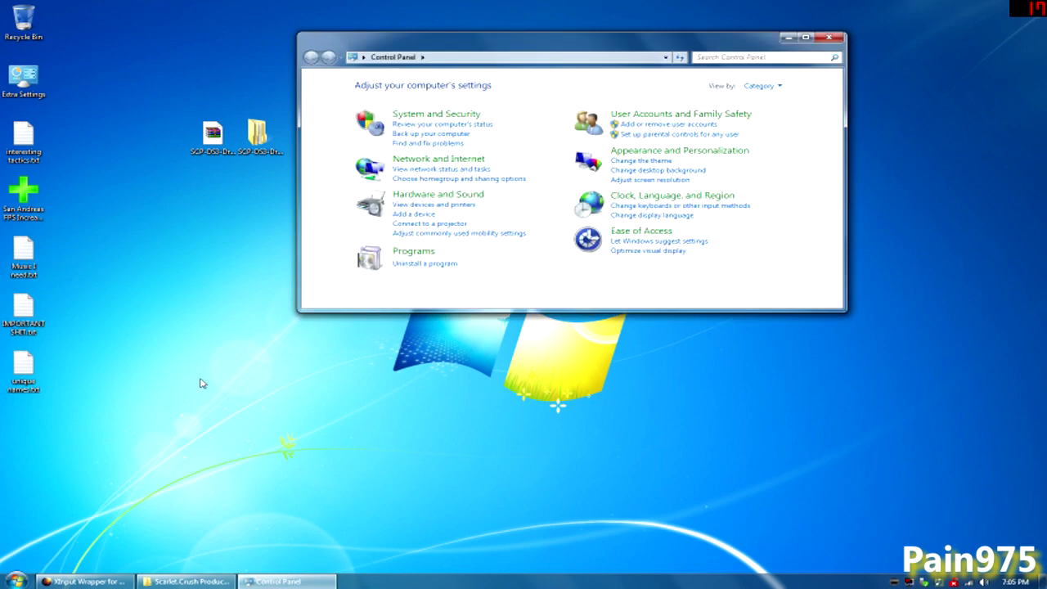
{"action": "left_click", "coordinate": [432, 206]}
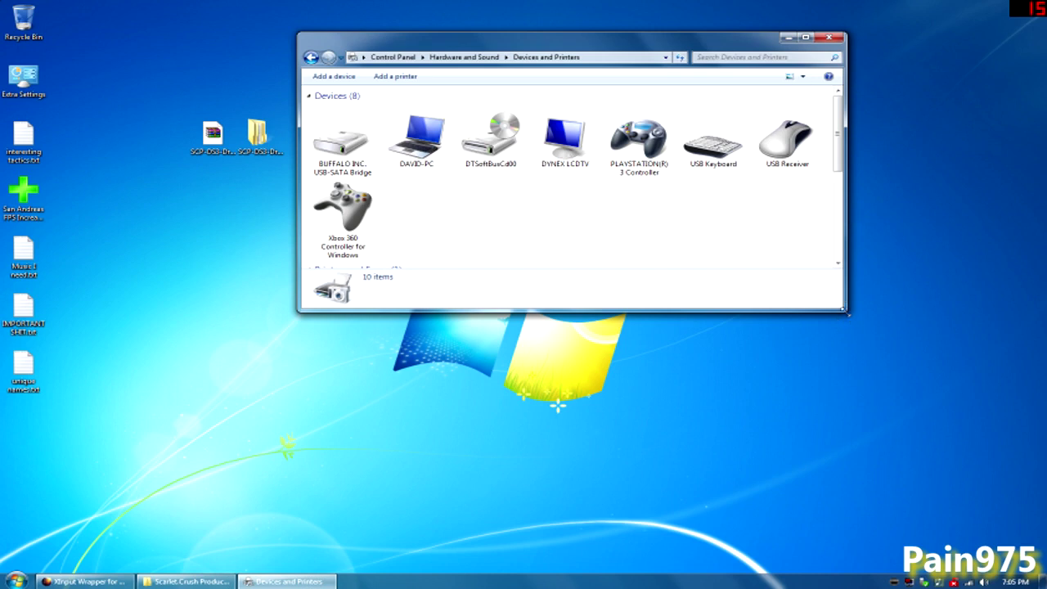
{"action": "left_click_drag", "start_coordinate": [845, 311], "coordinate": [874, 371]}
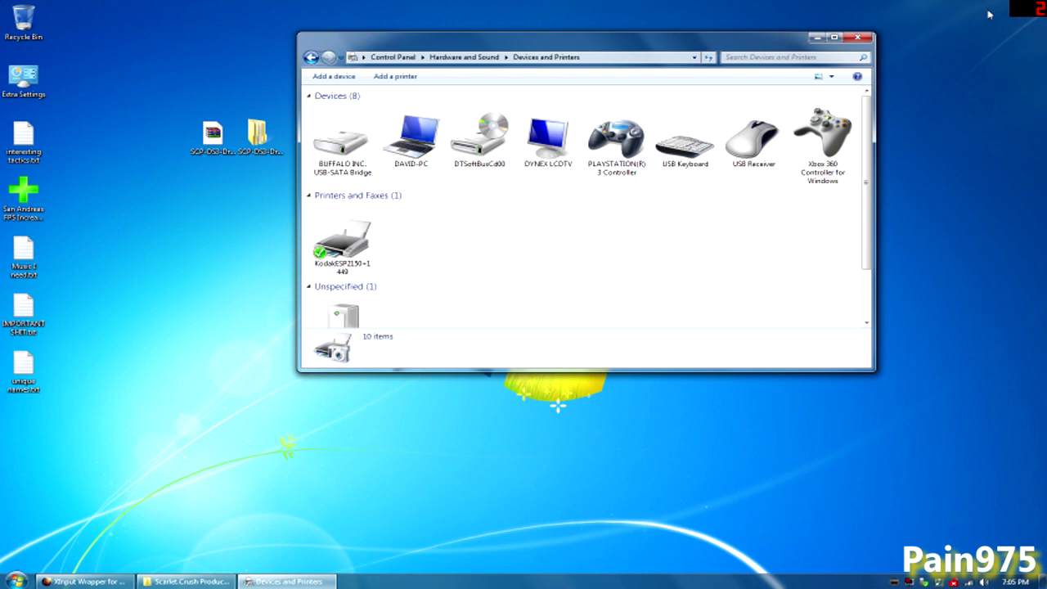
Open the game controller settings for Xbox 360 Controller for Windows and bring up the controller's test properties
{"action": "right_click", "coordinate": [822, 139]}
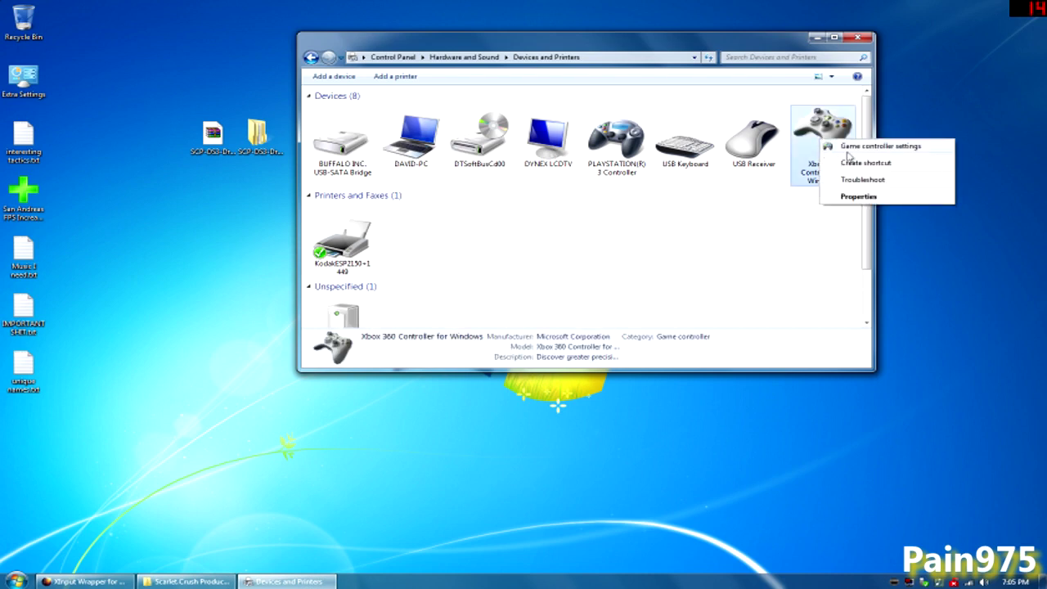
{"action": "left_click", "coordinate": [855, 146]}
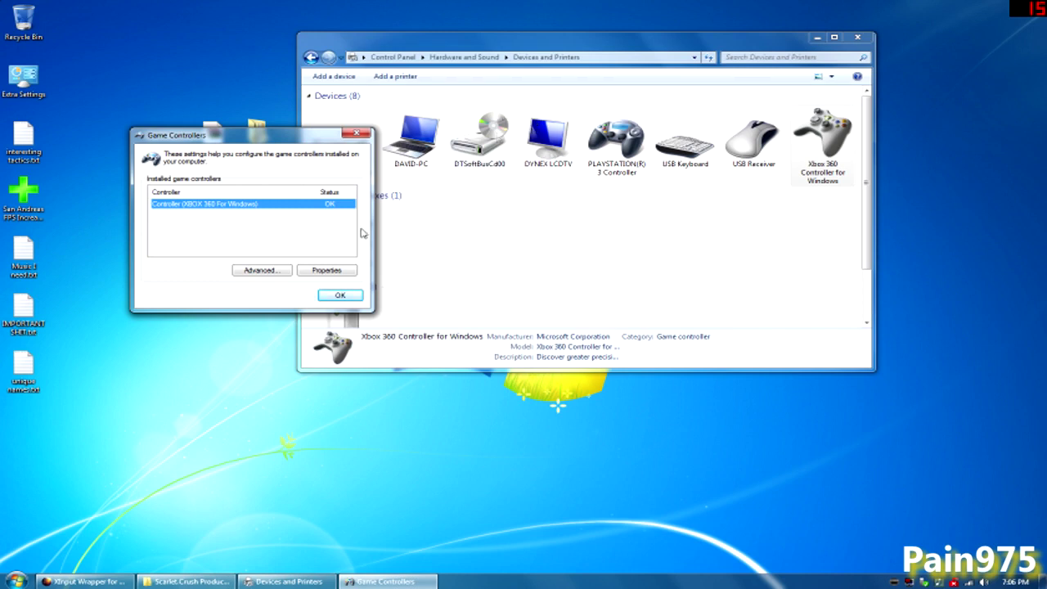
{"action": "left_click", "coordinate": [331, 274]}
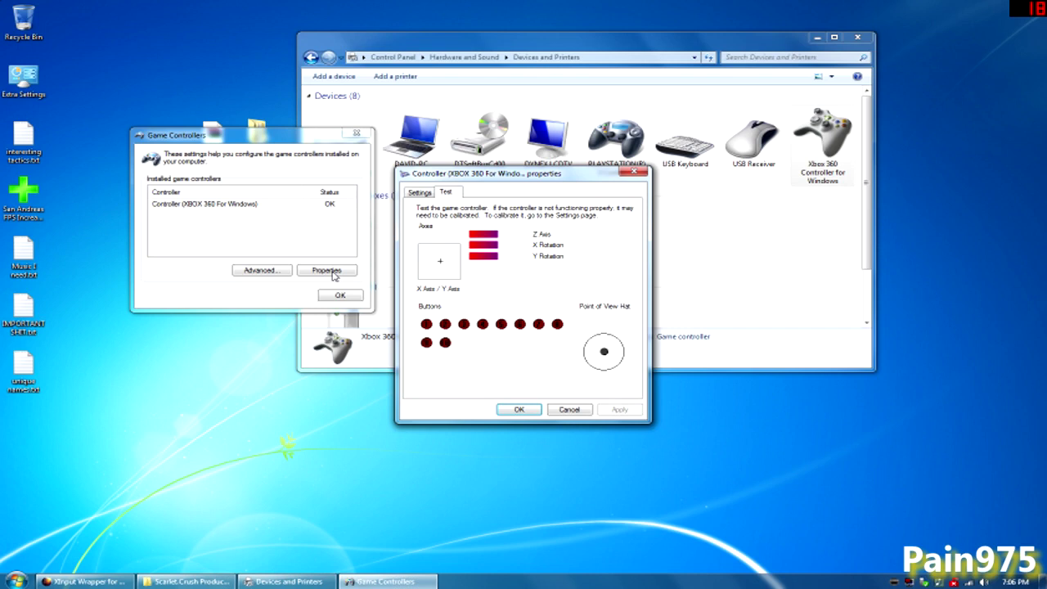